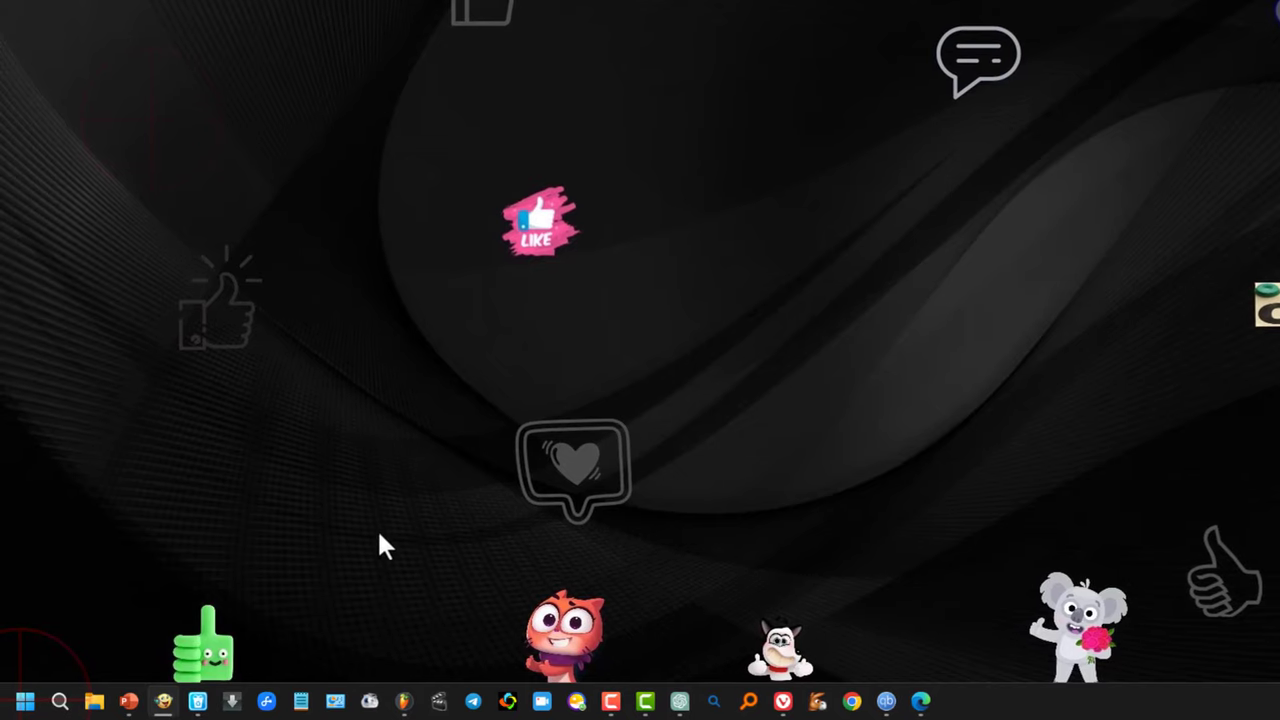
Search Windows for "control de cuentas" and open the User Account Control settings, allowing the elevation request
{"action": "left_click", "coordinate": [25, 701]}
{"action": "left_click", "coordinate": [166, 140]}
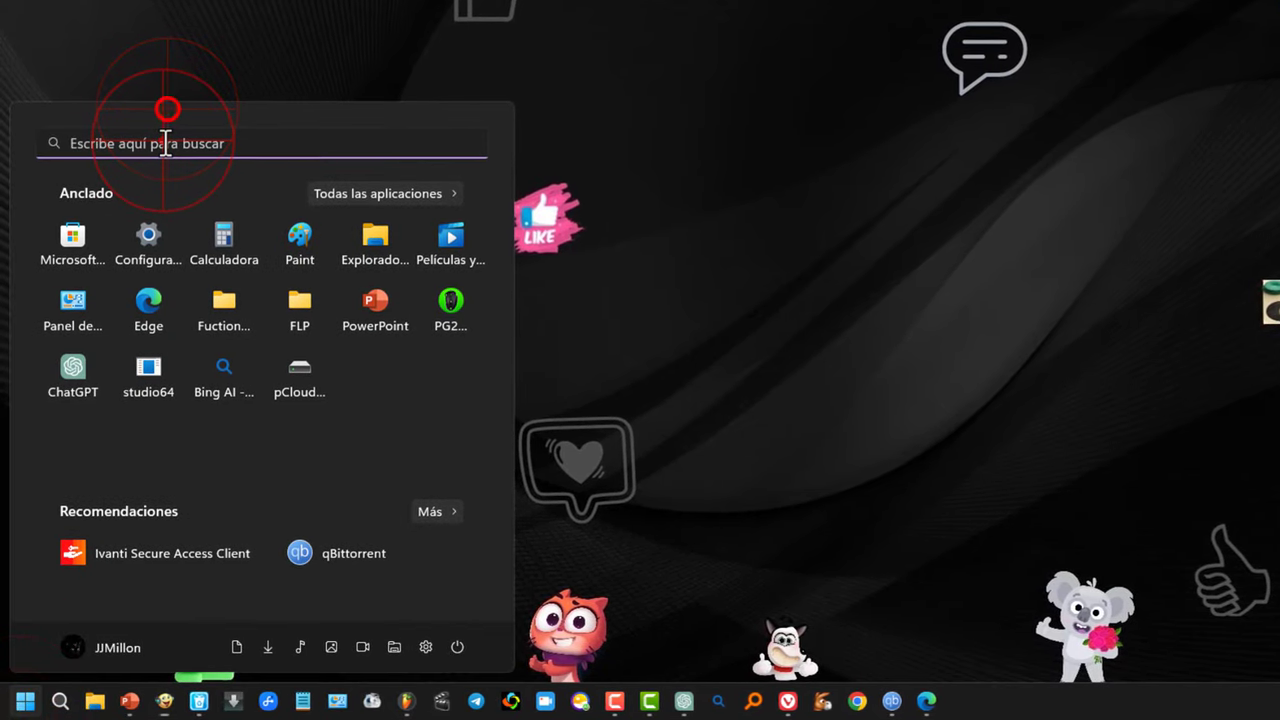
{"action": "type", "text": "control de cuentas"}
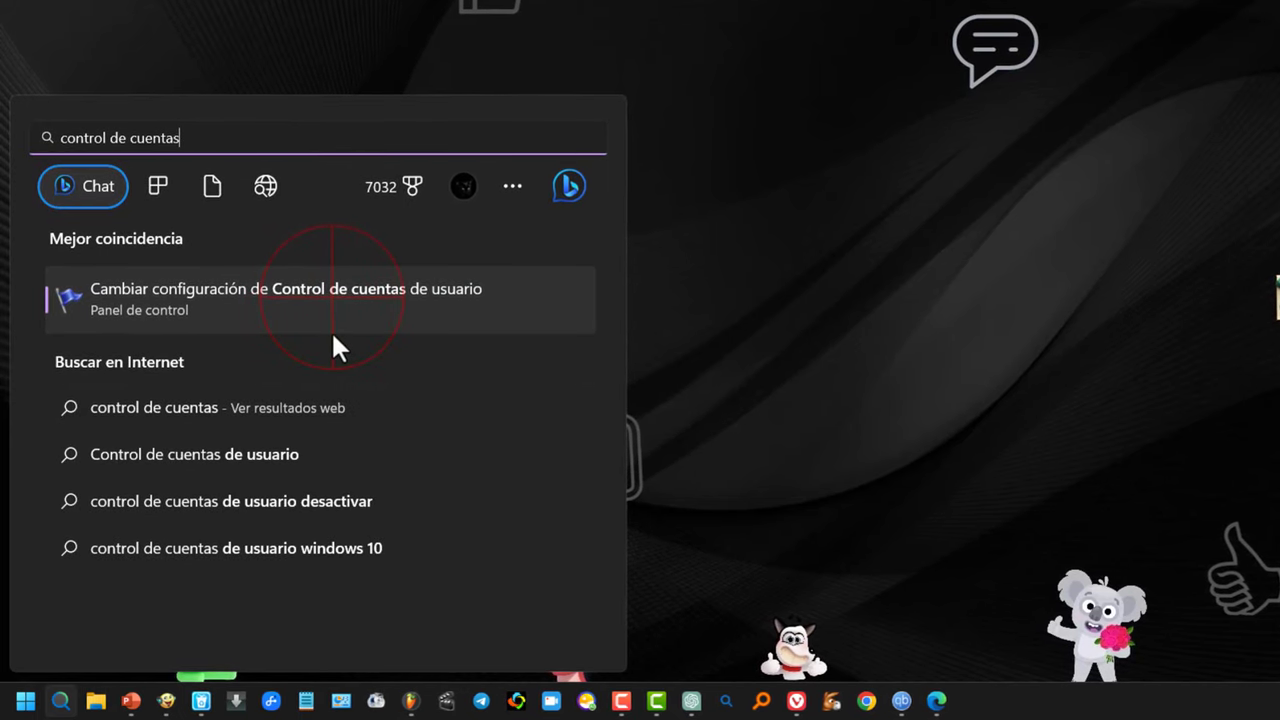
{"action": "left_click", "coordinate": [328, 297]}
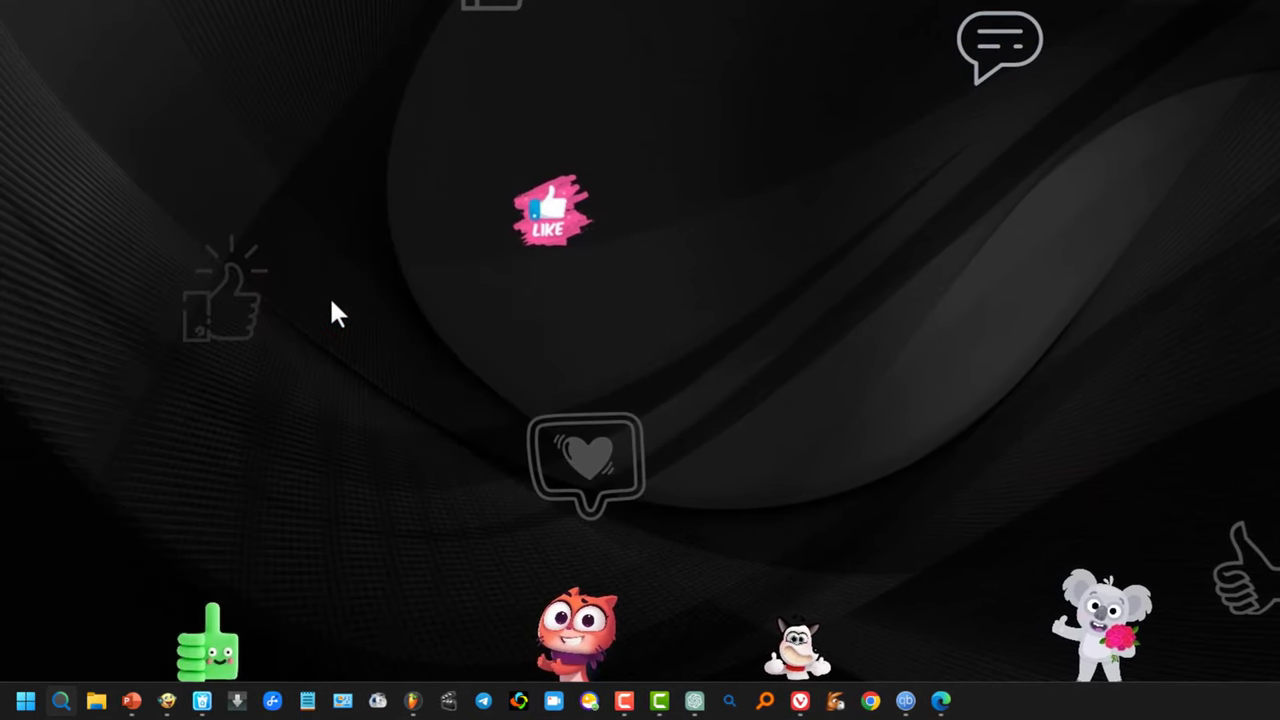
{"action": "left_click", "coordinate": [1043, 466]}
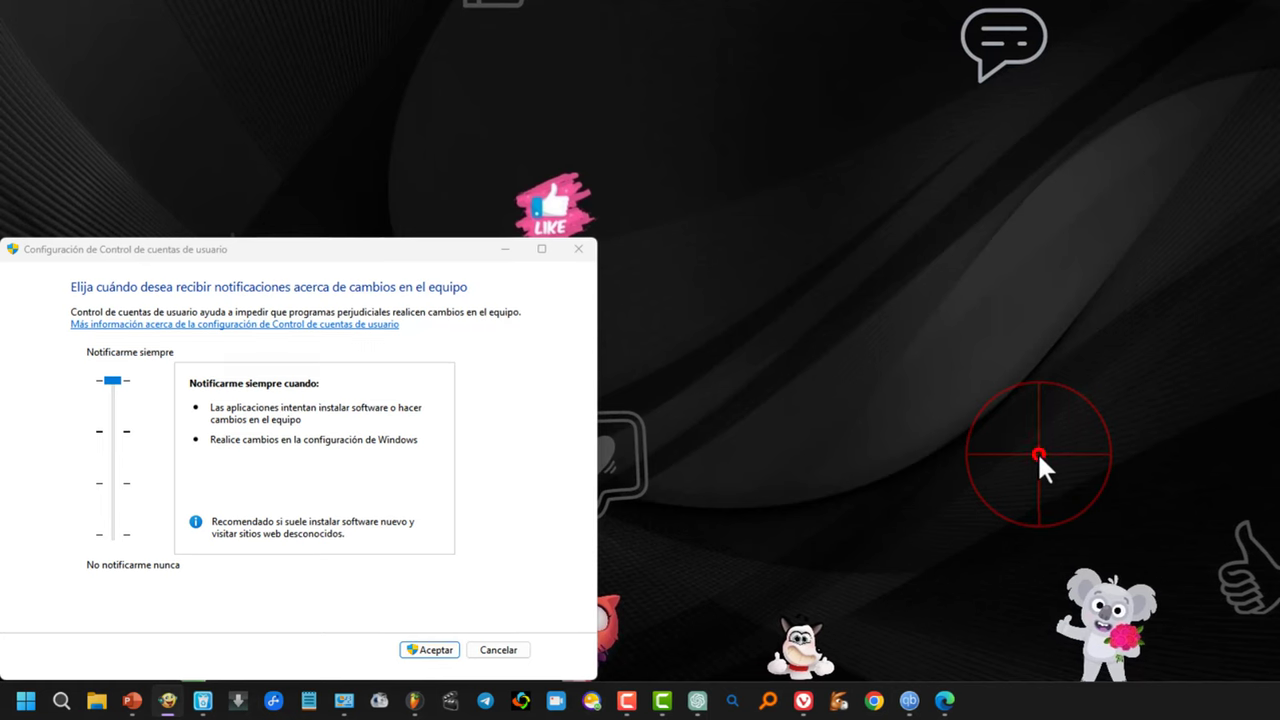
Set the User Account Control notification level to "No notificarme nunca" and apply it
{"action": "left_click", "coordinate": [111, 382]}
{"action": "left_click_drag", "start_coordinate": [111, 382], "coordinate": [126, 560]}
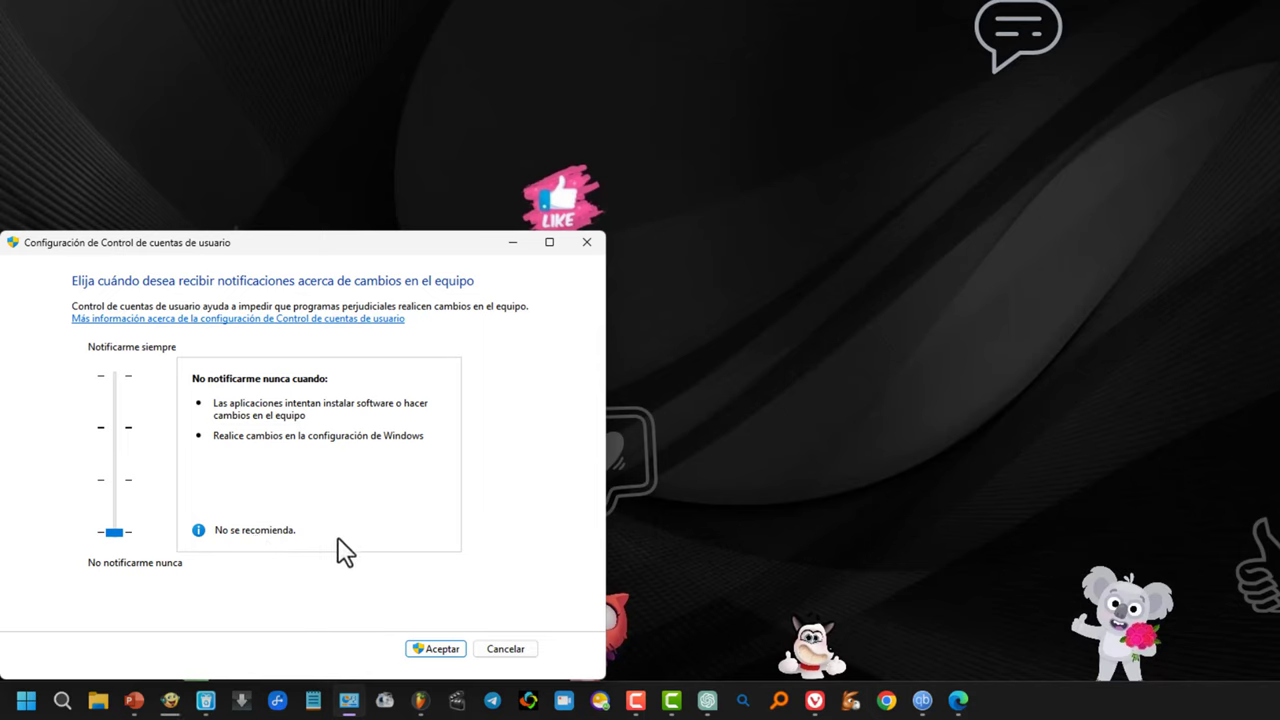
{"action": "left_click", "coordinate": [439, 650]}
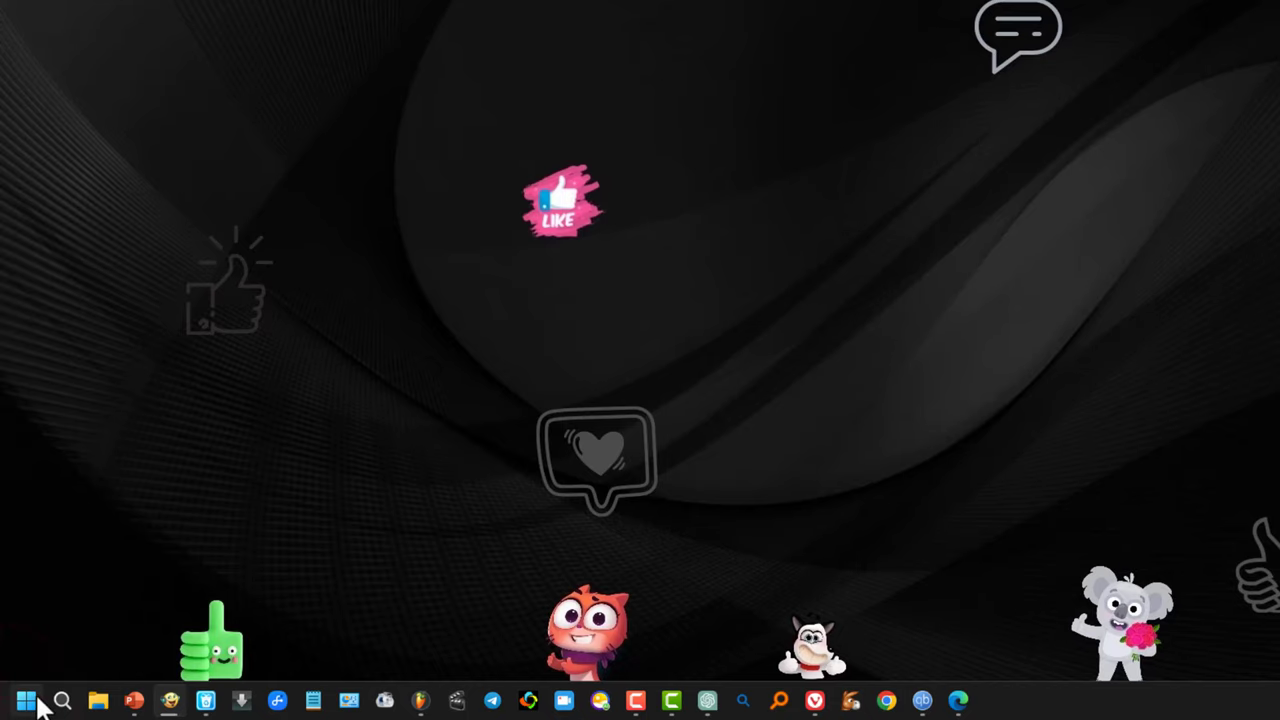
Search Windows for "progr", open Programador de tareas, and select its task library
{"action": "left_click", "coordinate": [24, 700]}
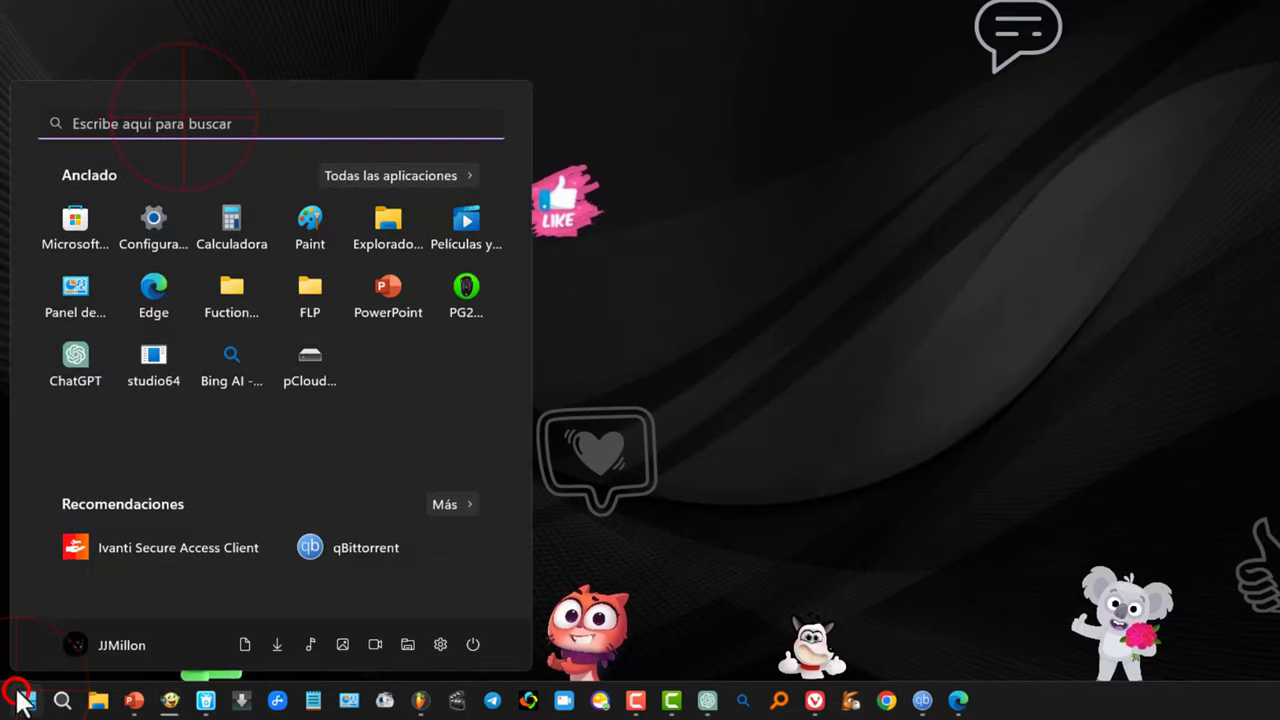
{"action": "left_click", "coordinate": [185, 127]}
{"action": "type", "text": "progr"}
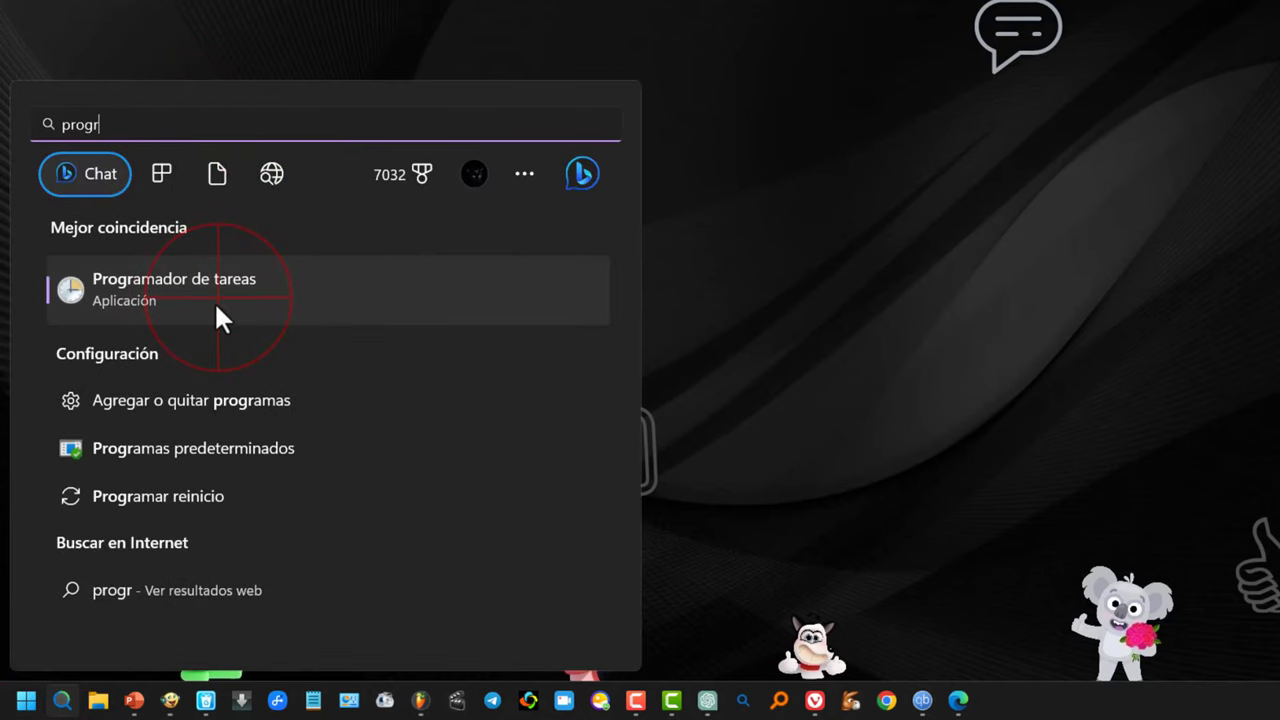
{"action": "left_click", "coordinate": [216, 306]}
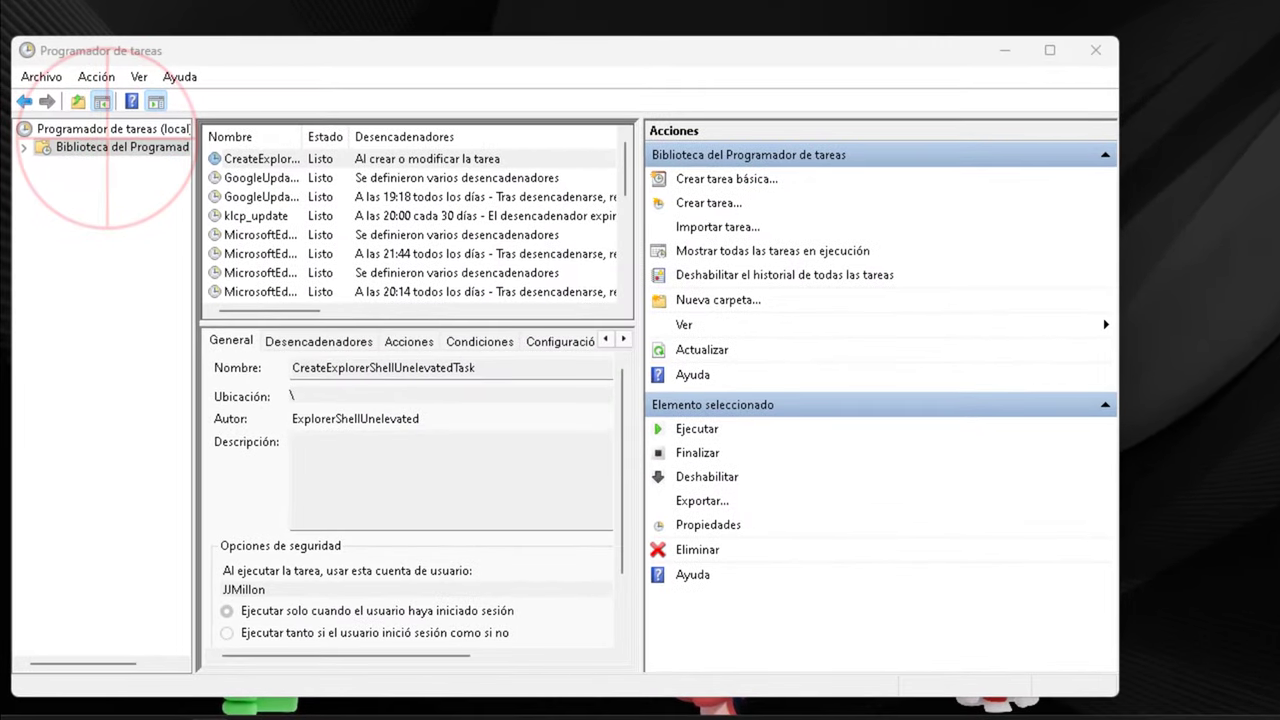
{"action": "left_click", "coordinate": [114, 148]}
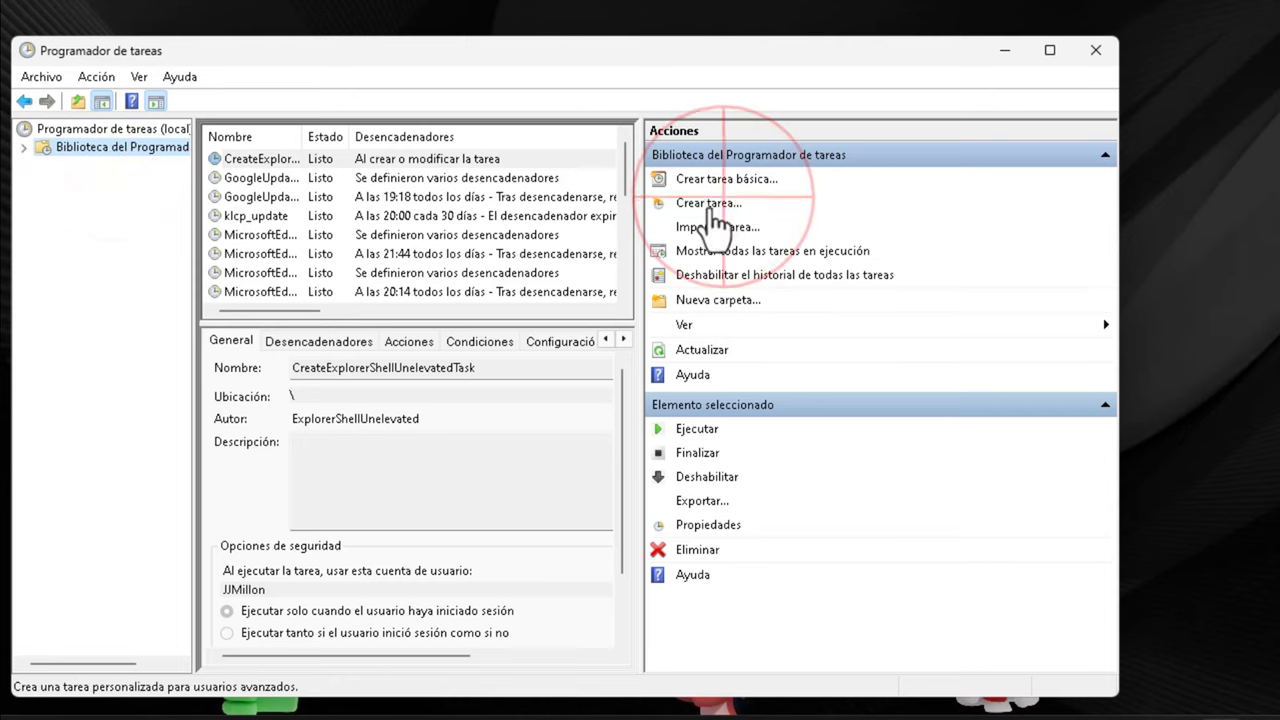
Create a task named "kkk" with "Ejecutar con los privilegios más altos" enabled, and bring up its actions list
{"action": "left_click", "coordinate": [720, 203]}
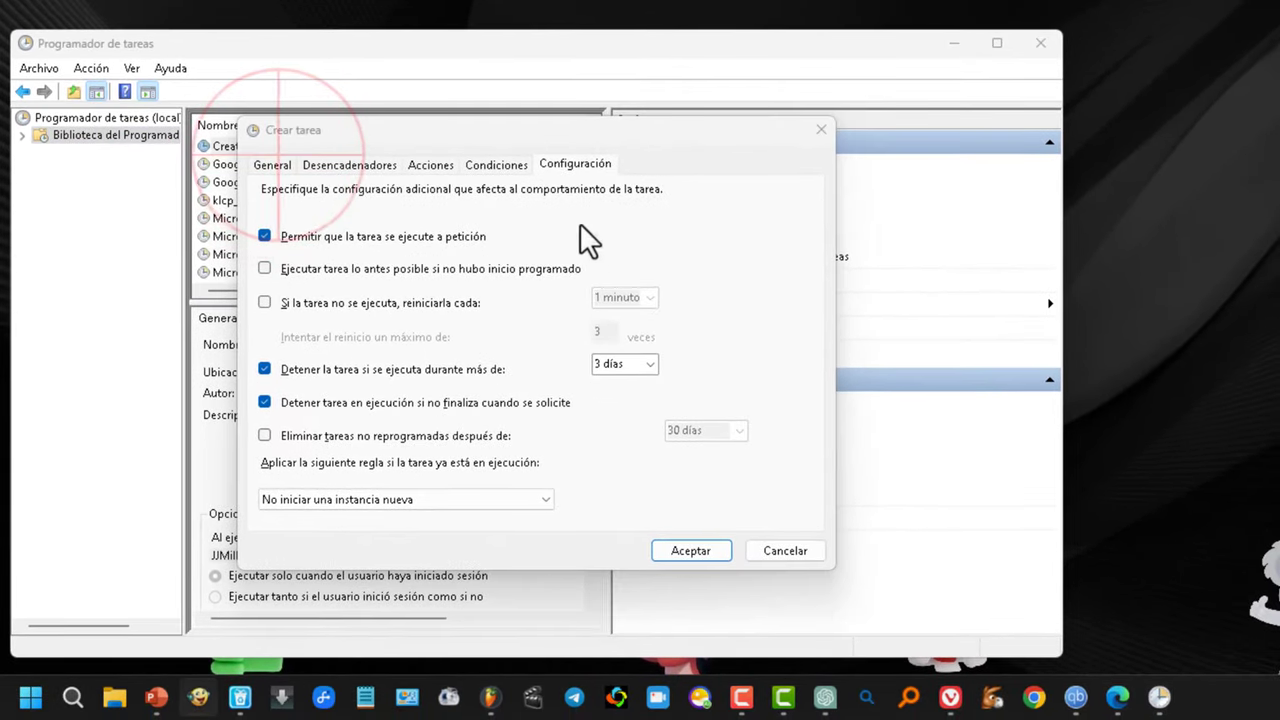
{"action": "left_click", "coordinate": [281, 166]}
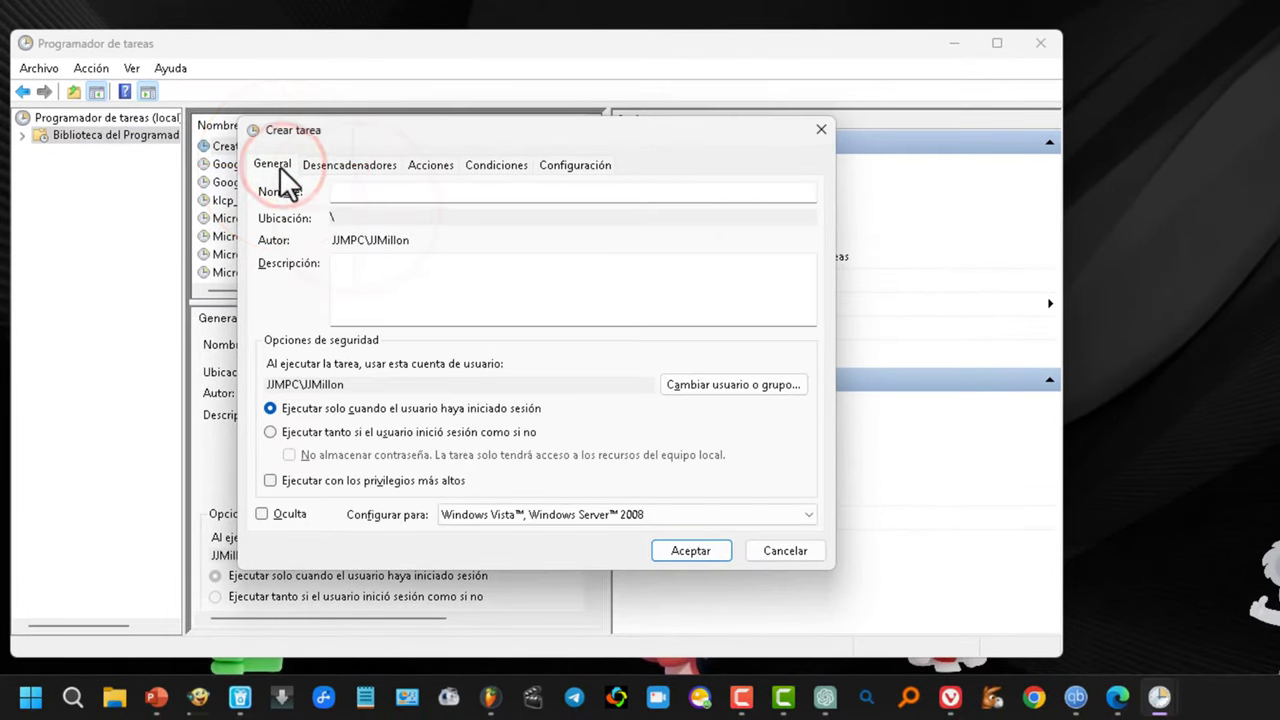
{"action": "left_click", "coordinate": [358, 190]}
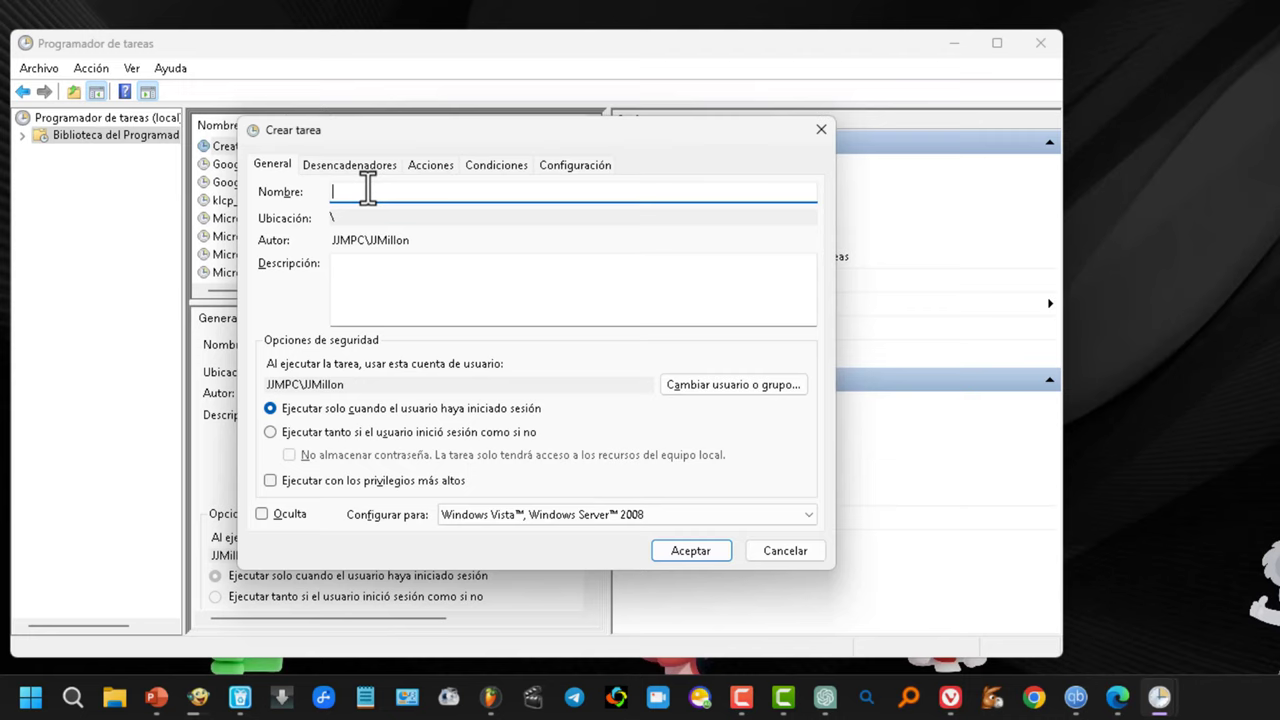
{"action": "type", "text": "kkk"}
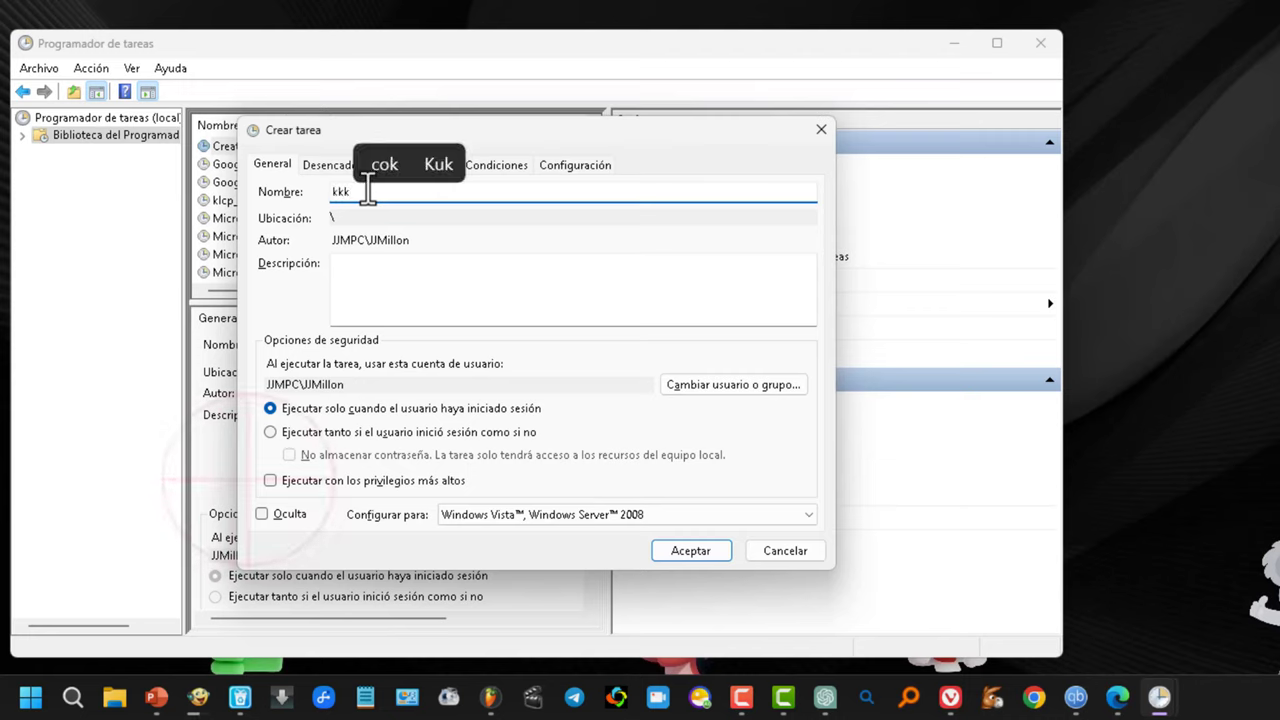
{"action": "left_click", "coordinate": [270, 481]}
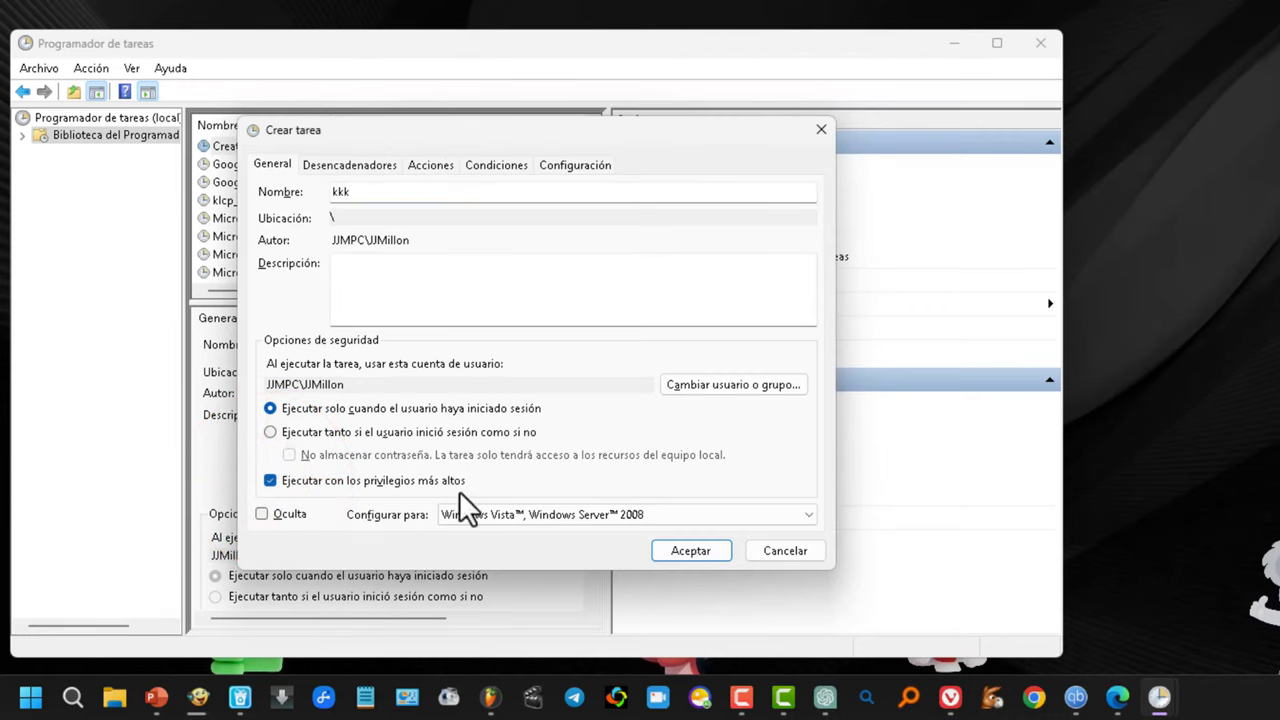
{"action": "left_click", "coordinate": [432, 165]}
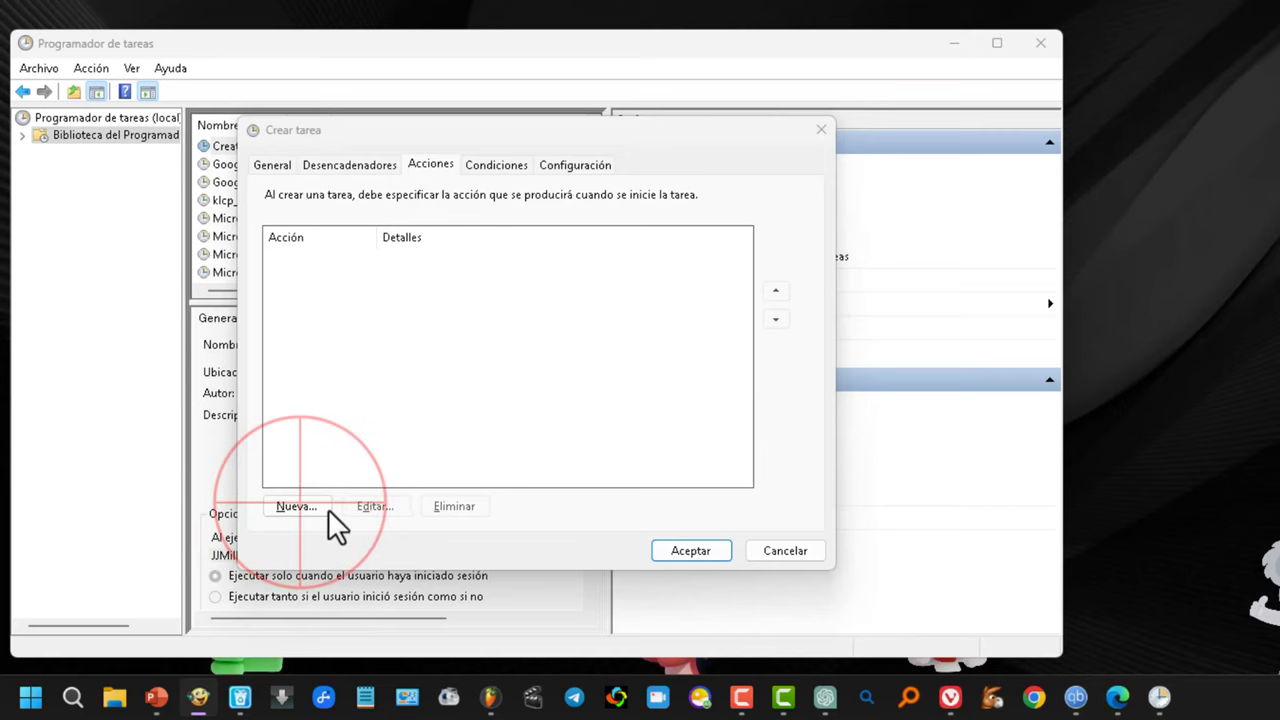
{"action": "left_click", "coordinate": [297, 506]}
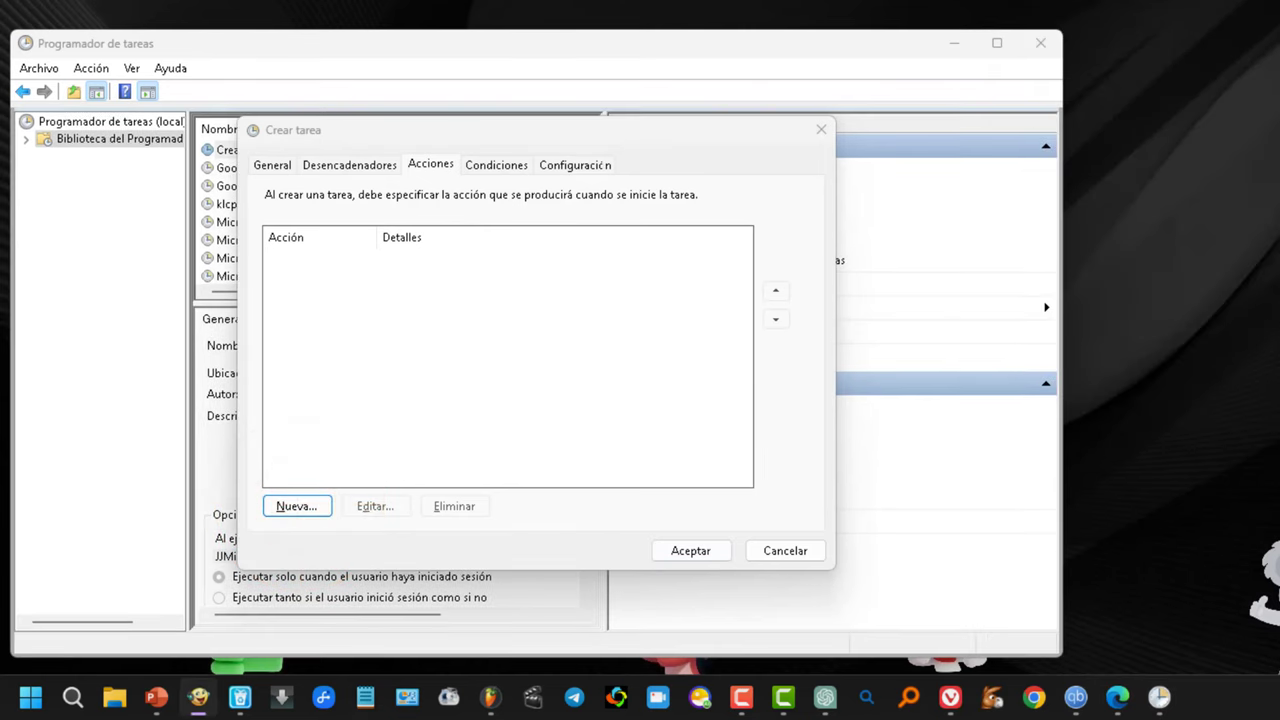
Search Windows for "everything" and follow its shortcut's file location to the folder containing Everything.exe
{"action": "left_click", "coordinate": [30, 697]}
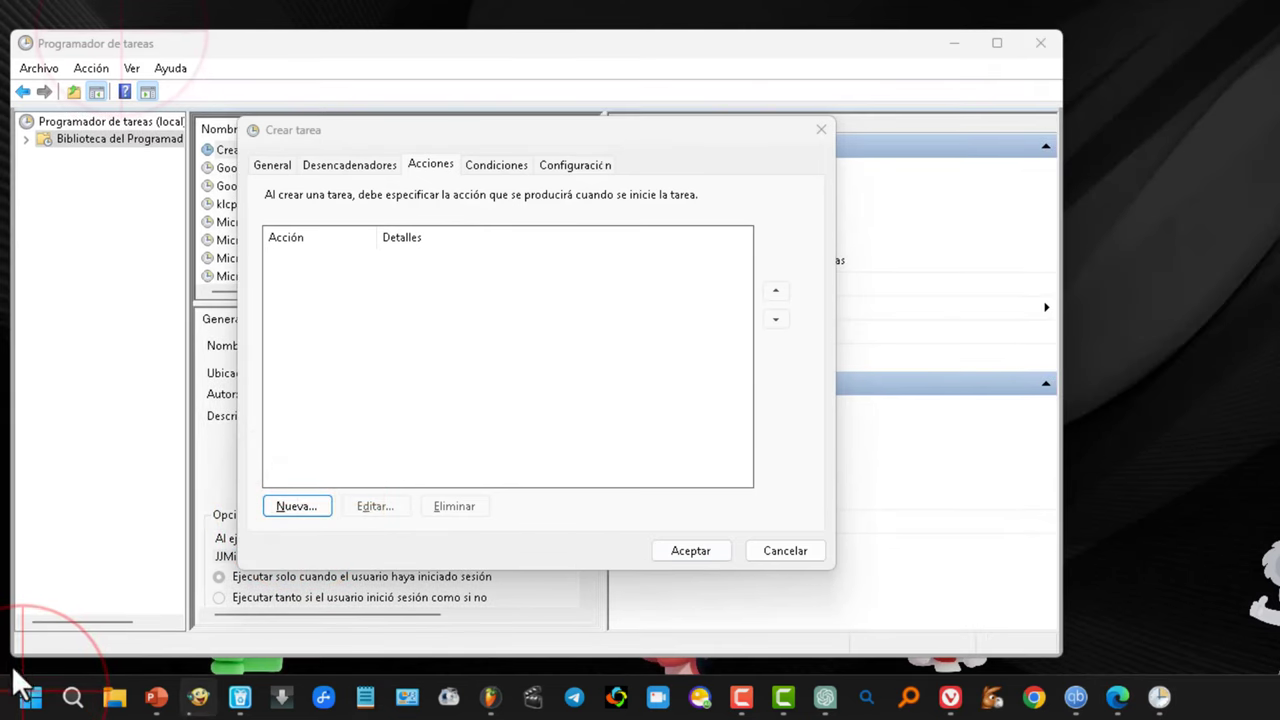
{"action": "left_click", "coordinate": [143, 30]}
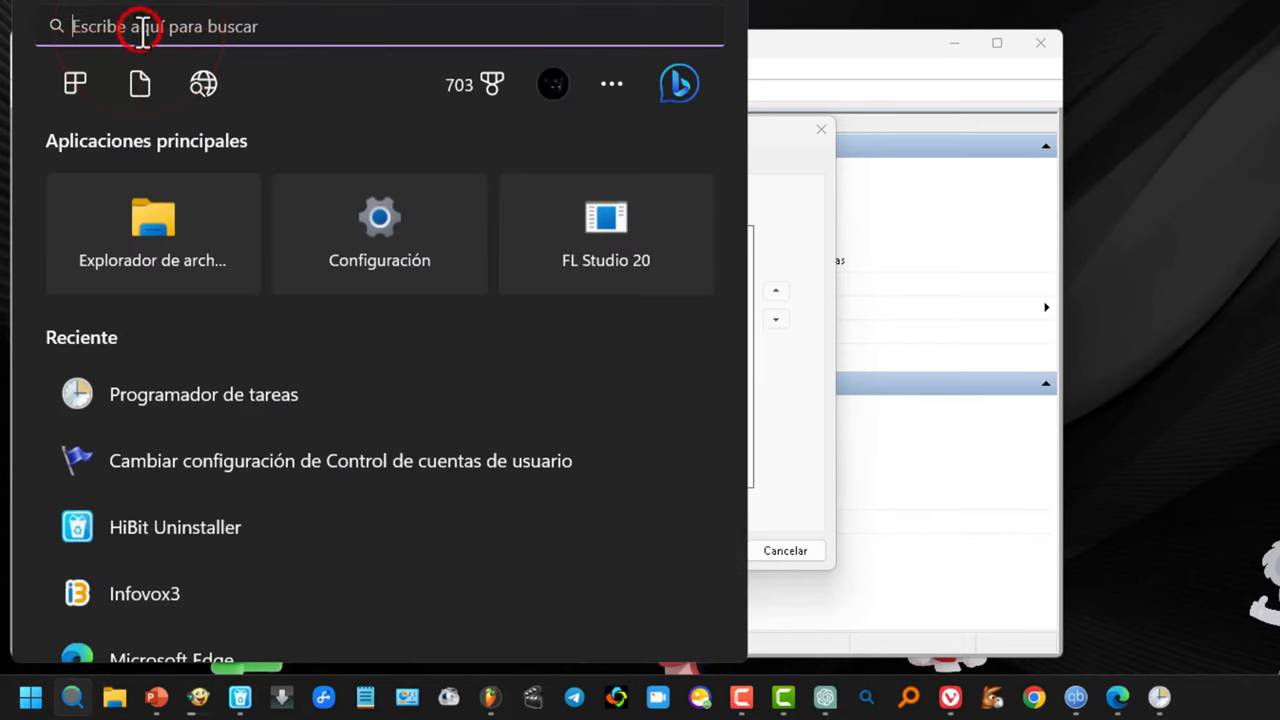
{"action": "type", "text": "everything"}
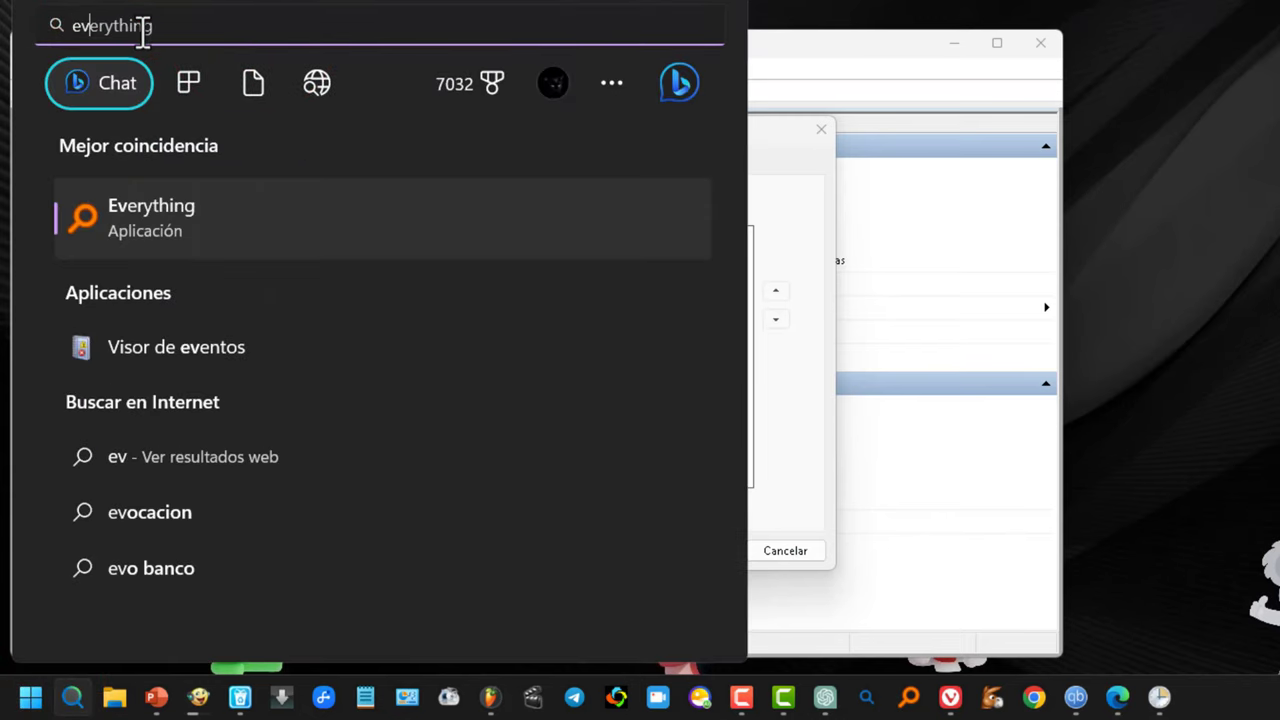
{"action": "right_click", "coordinate": [197, 228]}
{"action": "left_click", "coordinate": [360, 302]}
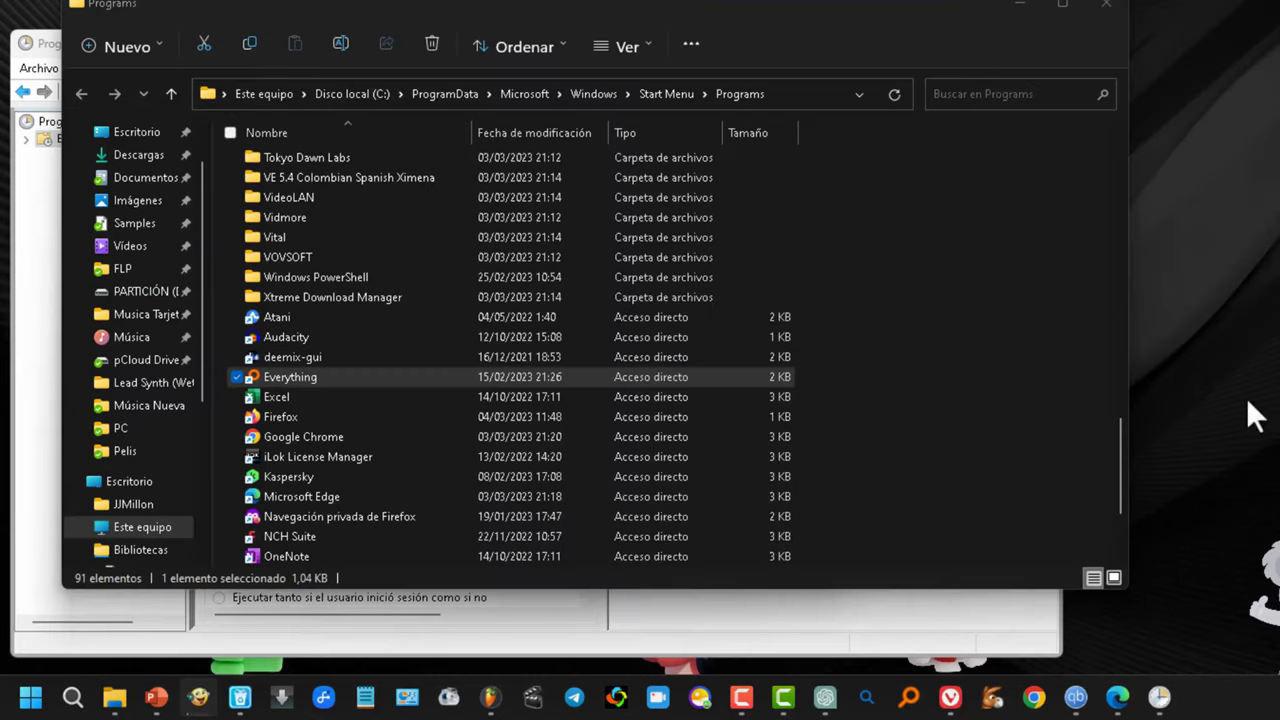
{"action": "left_click", "coordinate": [357, 375]}
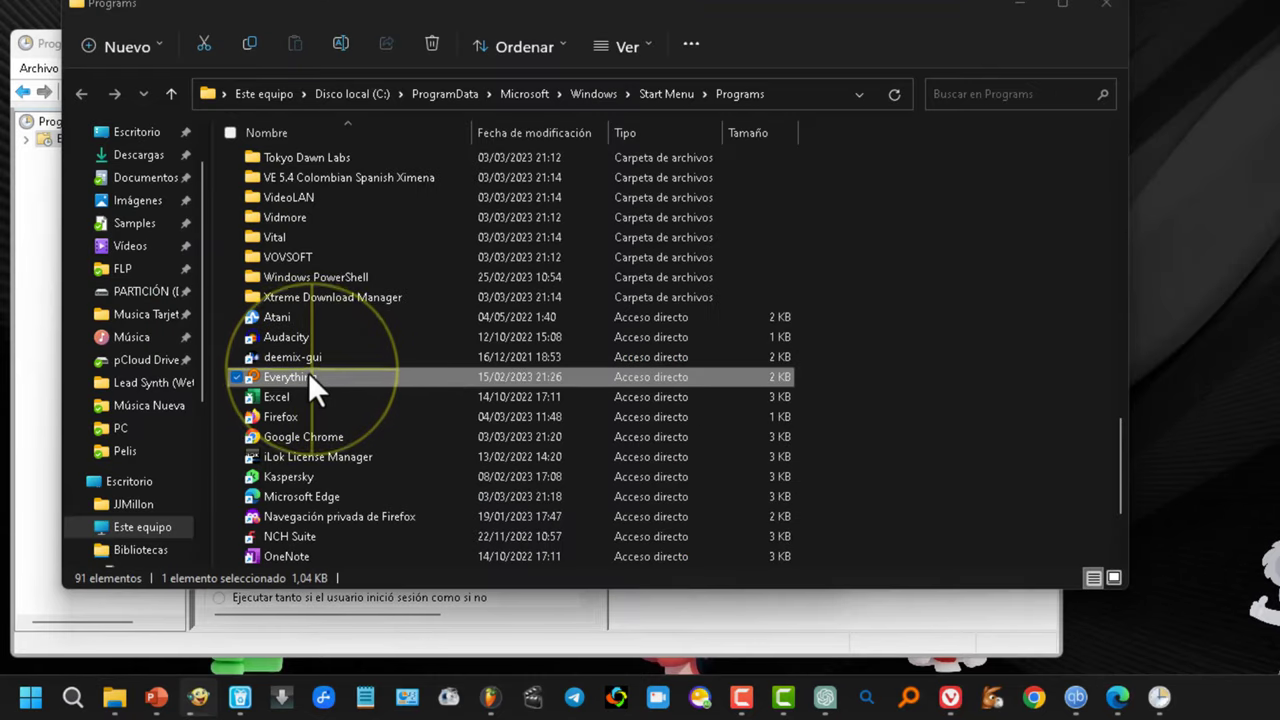
{"action": "right_click", "coordinate": [308, 372]}
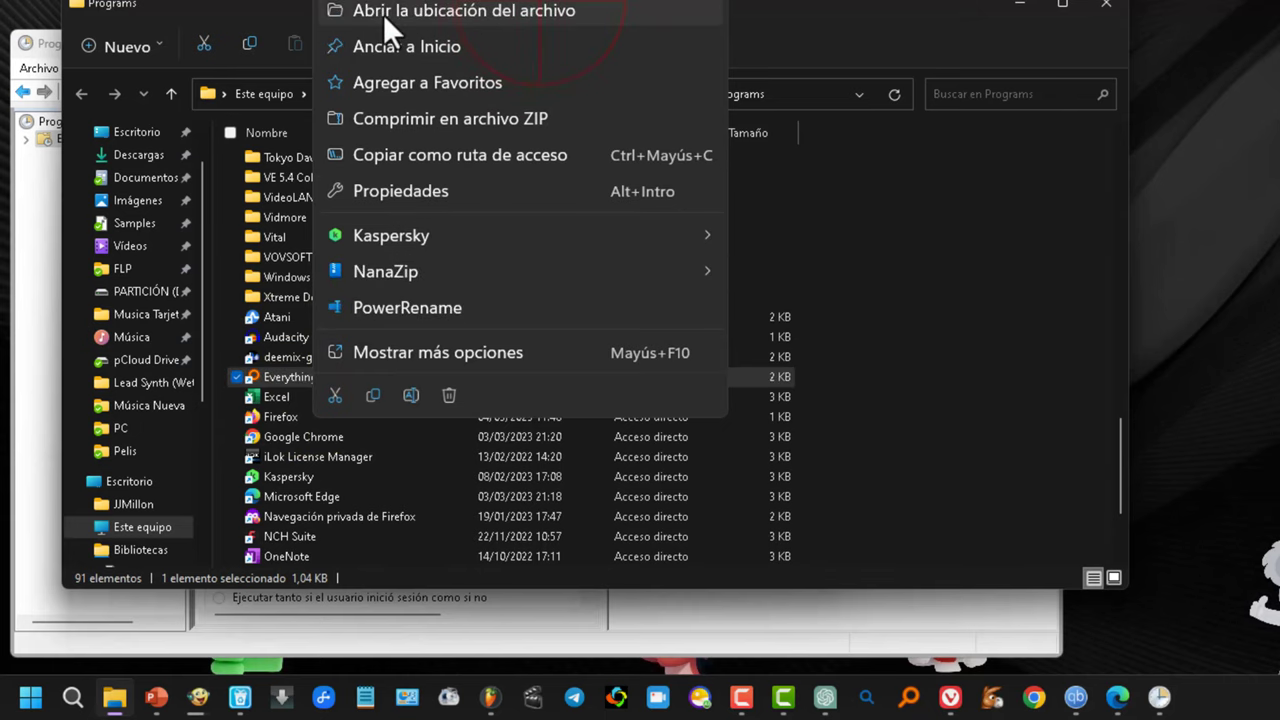
{"action": "left_click", "coordinate": [540, 10]}
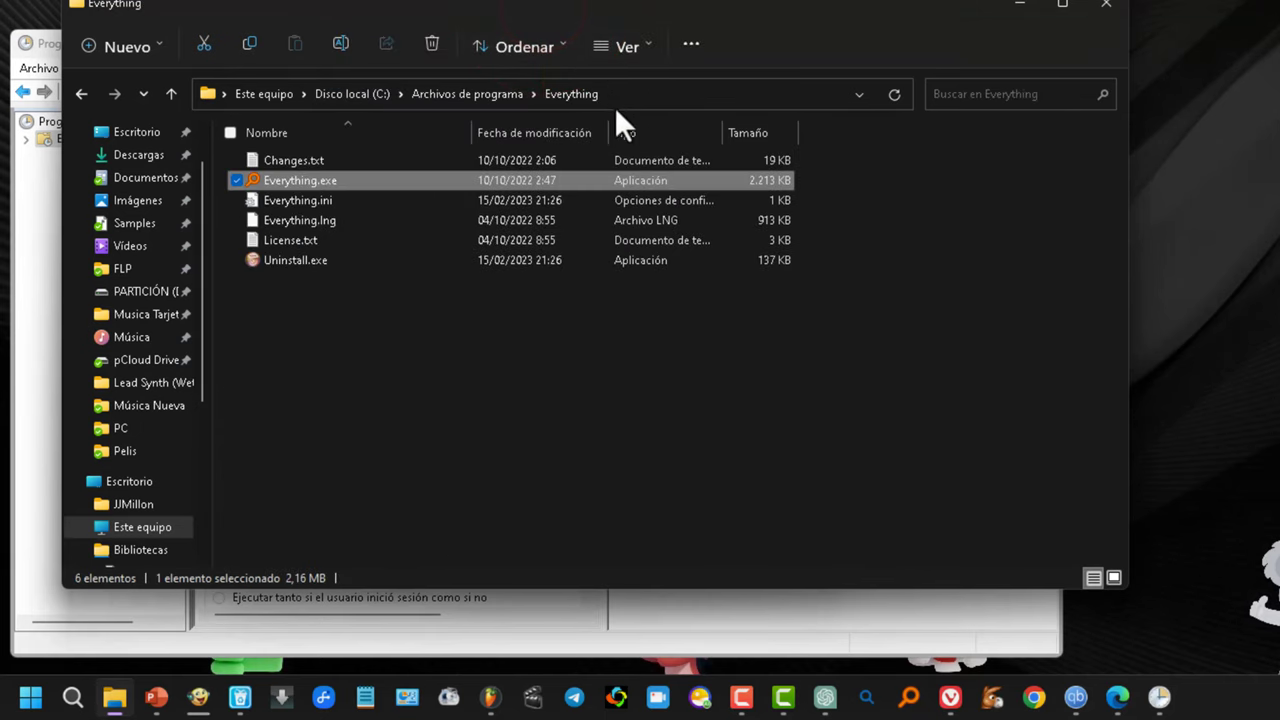
Copy the folder path C:\Program Files\Everything and minimize the File Explorer window
{"action": "left_click", "coordinate": [449, 289]}
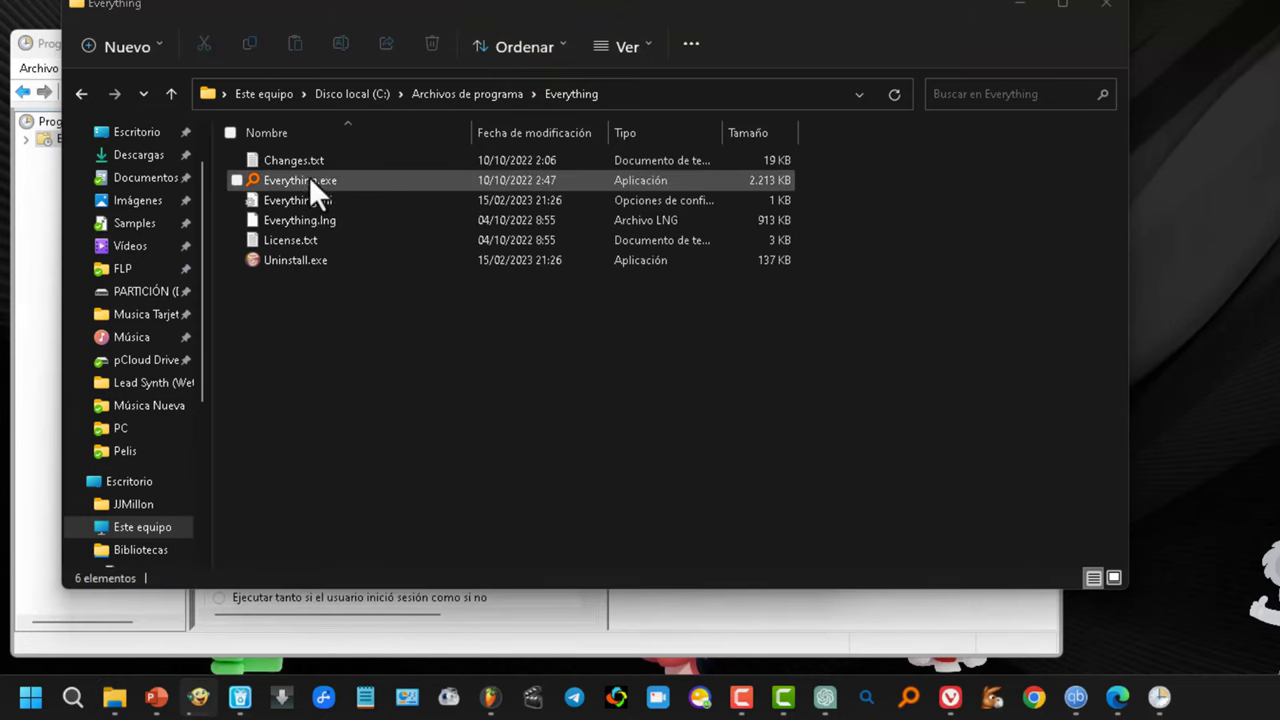
{"action": "left_click", "coordinate": [643, 94]}
{"action": "key", "text": "super+c"}
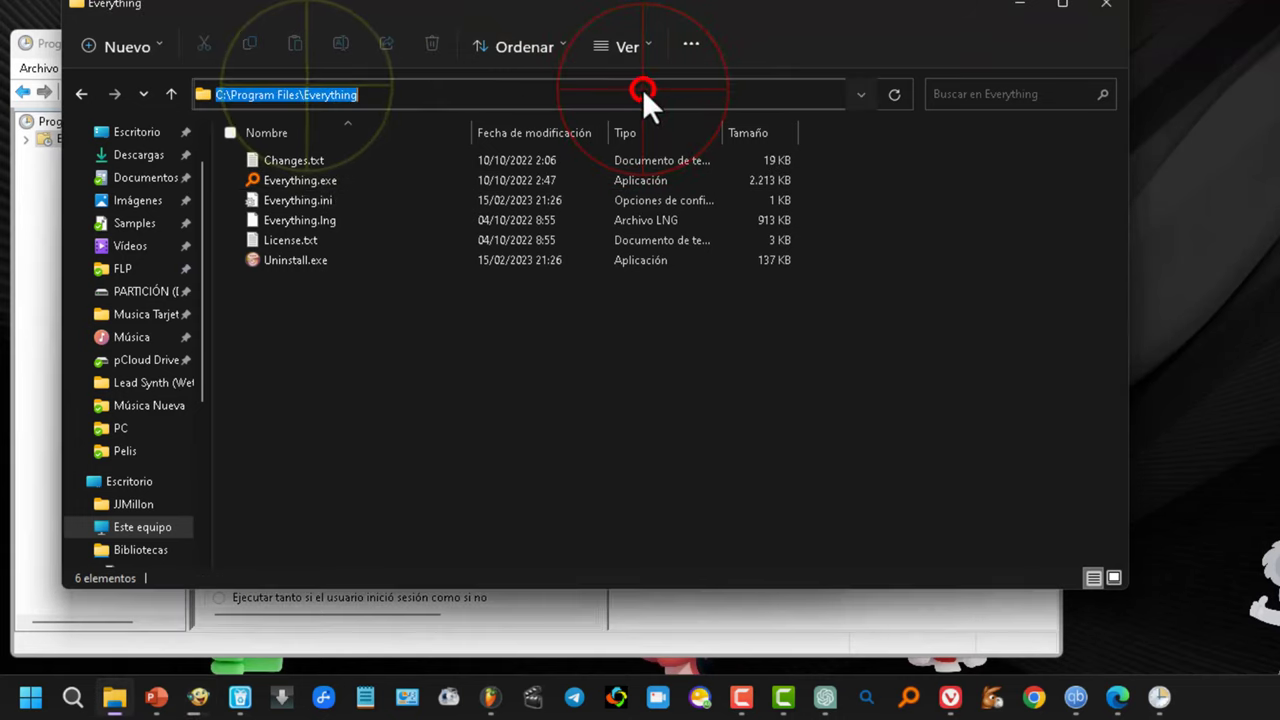
{"action": "right_click", "coordinate": [320, 94]}
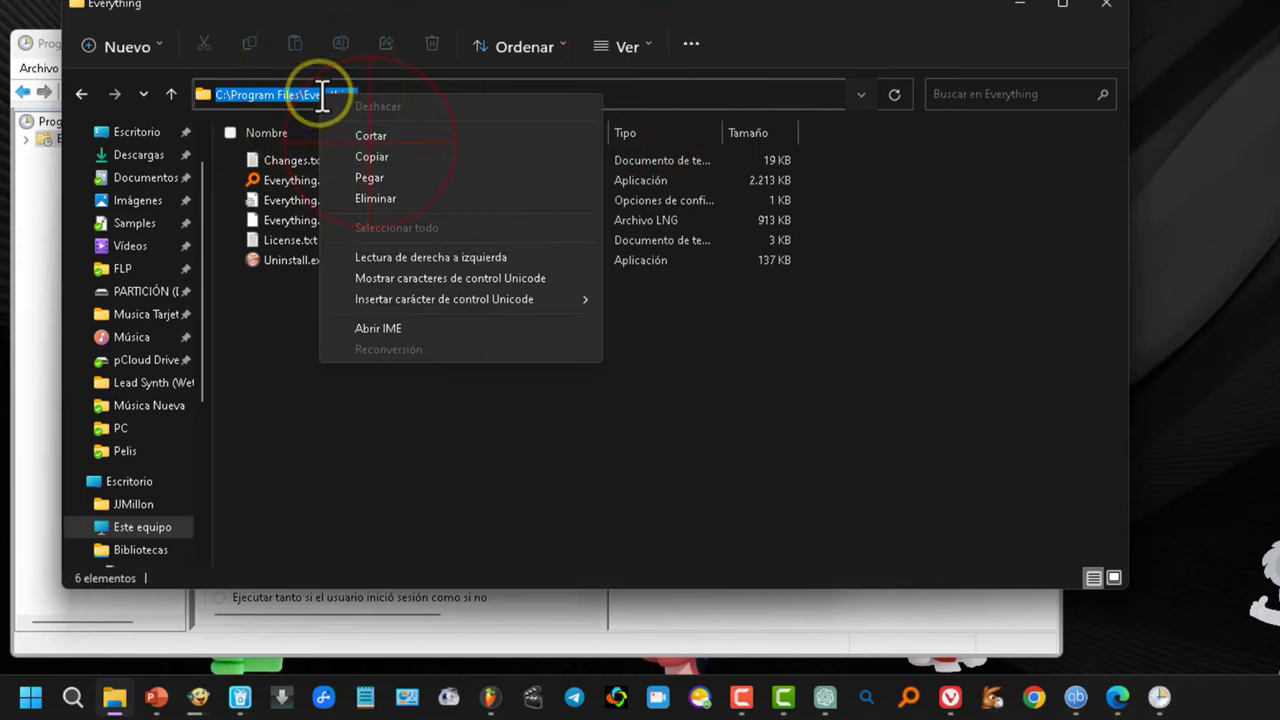
{"action": "left_click", "coordinate": [368, 154]}
{"action": "left_click", "coordinate": [1019, 5]}
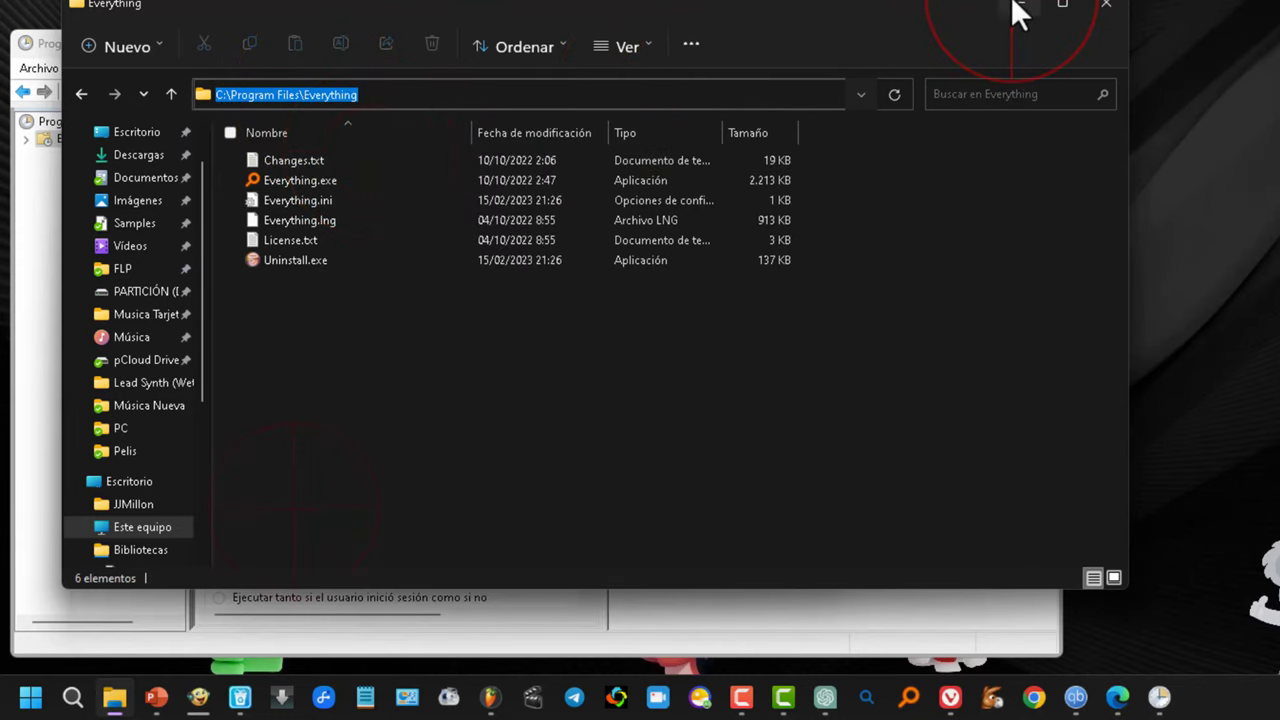
Start a new "Iniciar un programa" action, paste the copied folder path as the program, and browse from it to select Everything.exe
{"action": "left_click", "coordinate": [296, 506]}
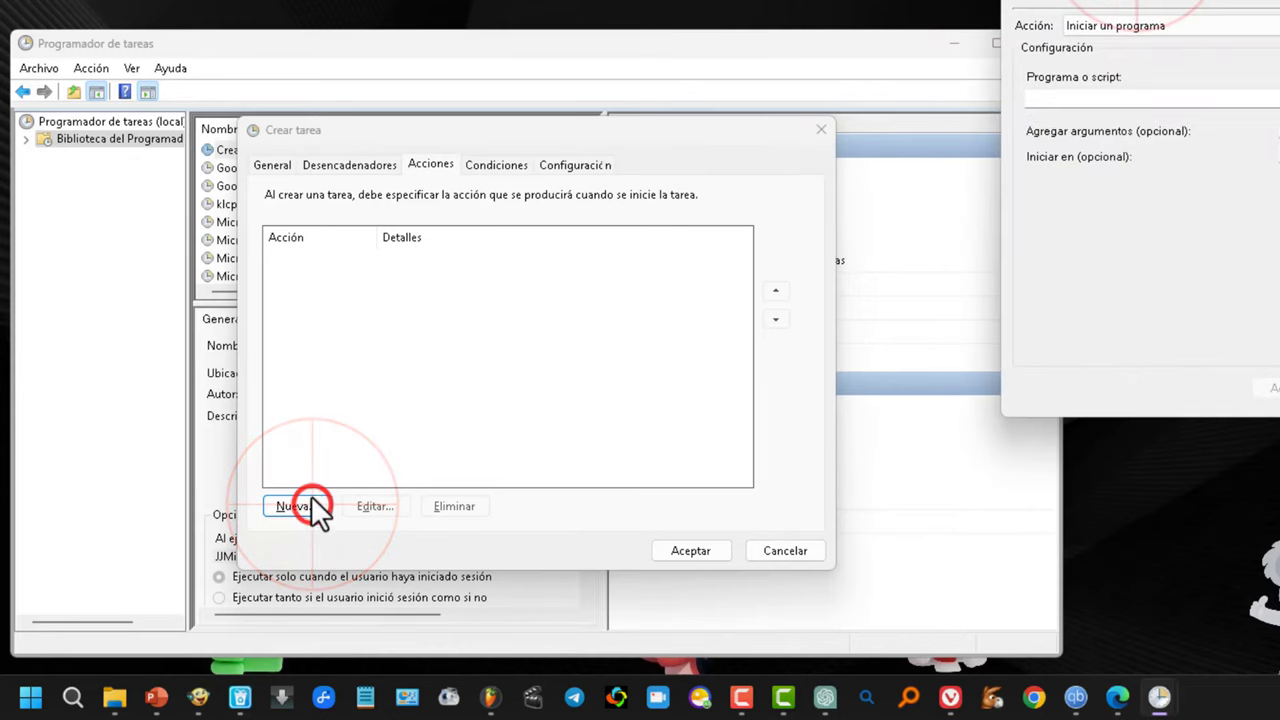
{"action": "left_click_drag", "start_coordinate": [1200, 29], "coordinate": [953, 109]}
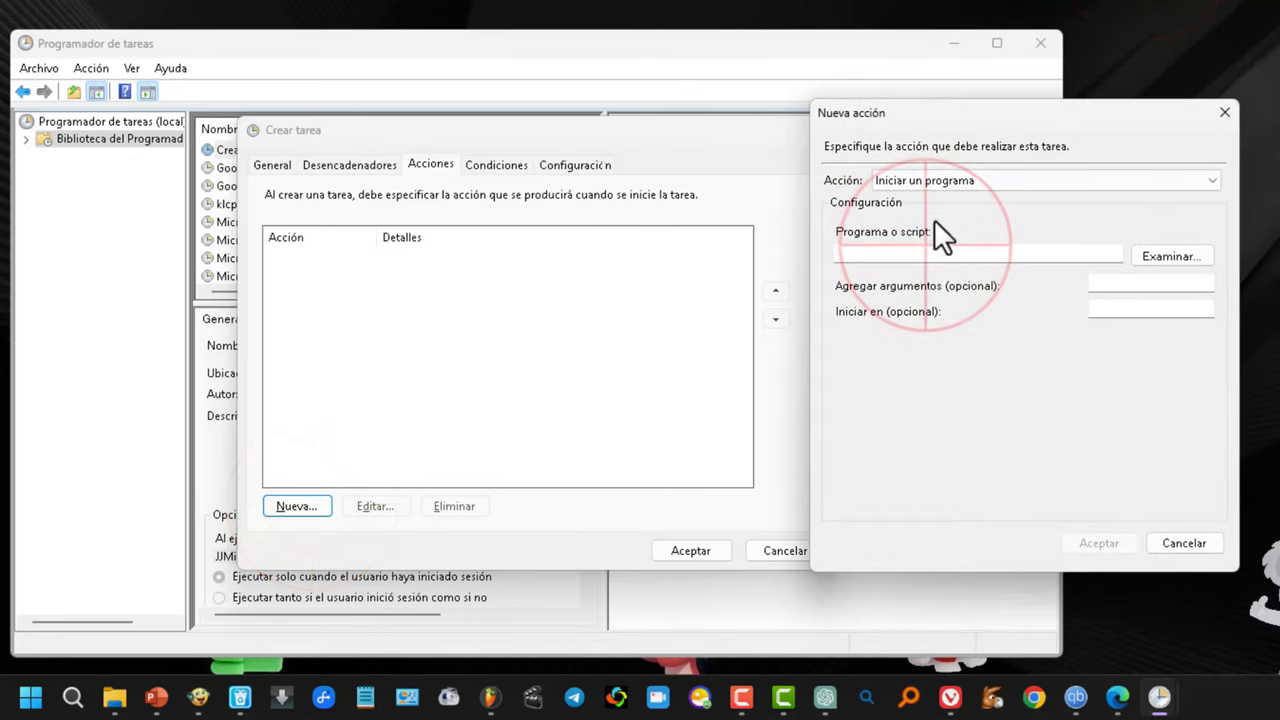
{"action": "left_click", "coordinate": [926, 253]}
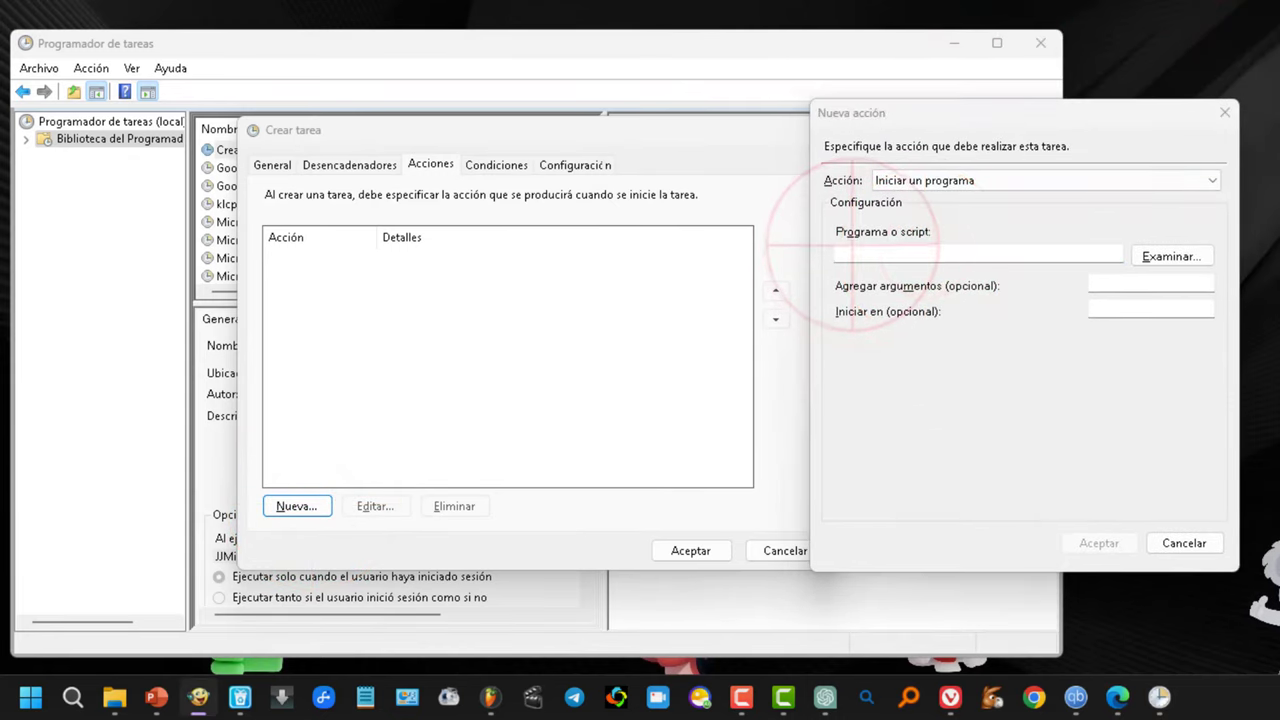
{"action": "left_click", "coordinate": [868, 253]}
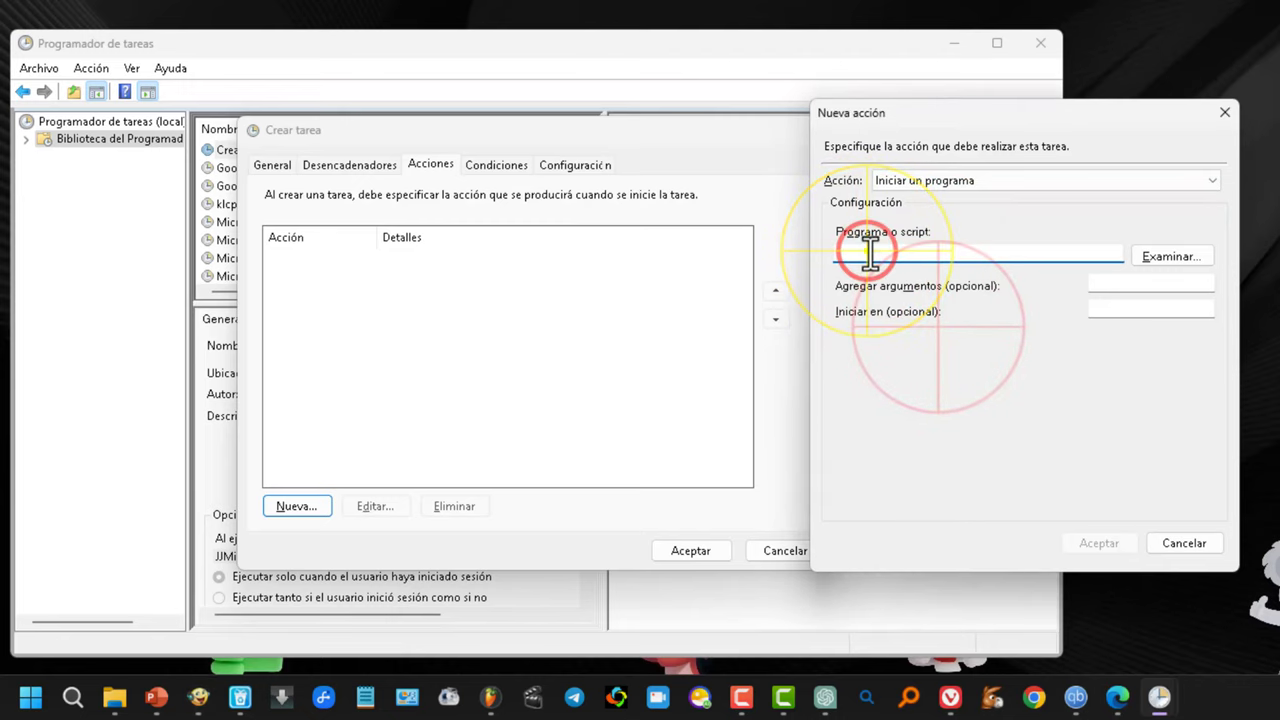
{"action": "right_click", "coordinate": [868, 253]}
{"action": "left_click", "coordinate": [943, 336]}
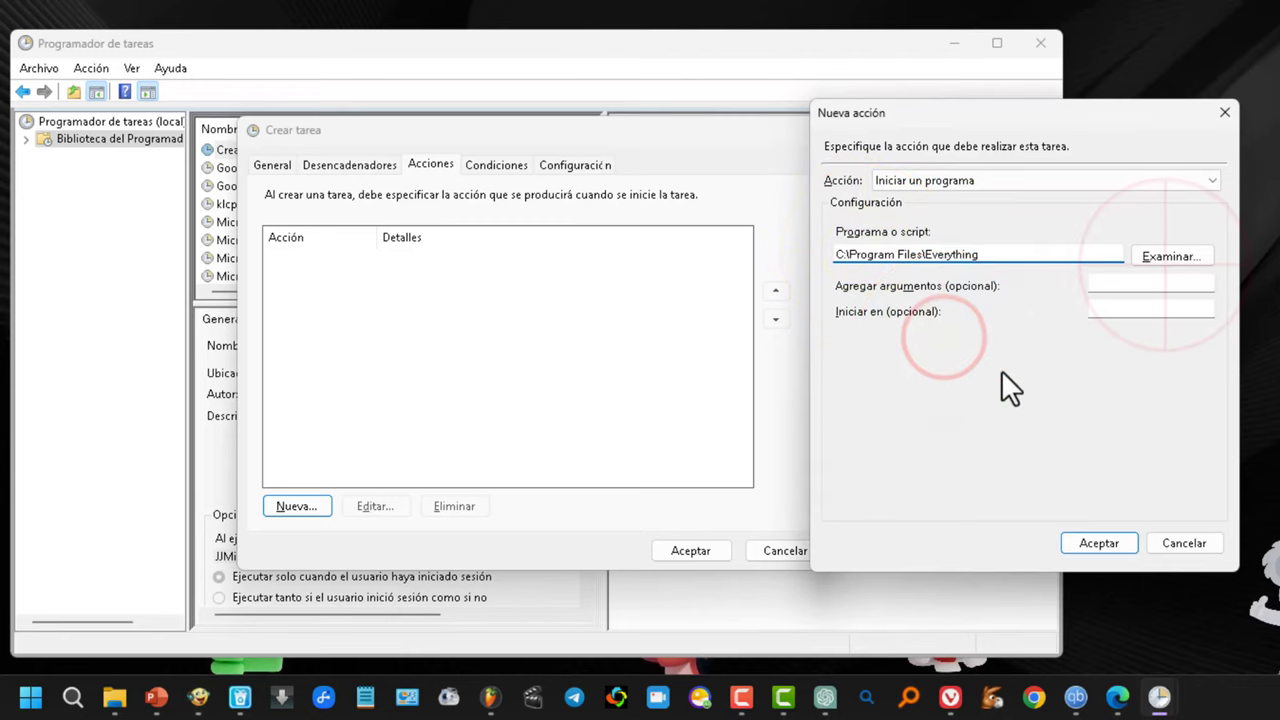
{"action": "left_click", "coordinate": [1182, 260]}
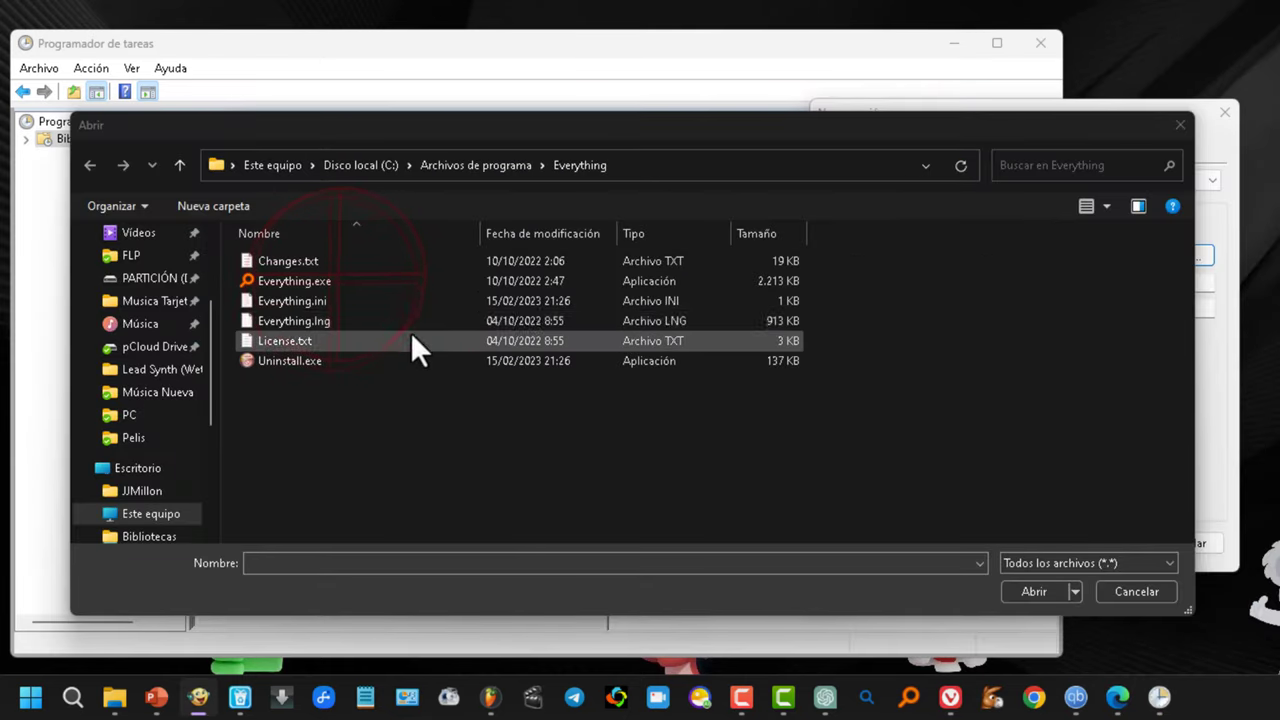
{"action": "double_click", "coordinate": [347, 284]}
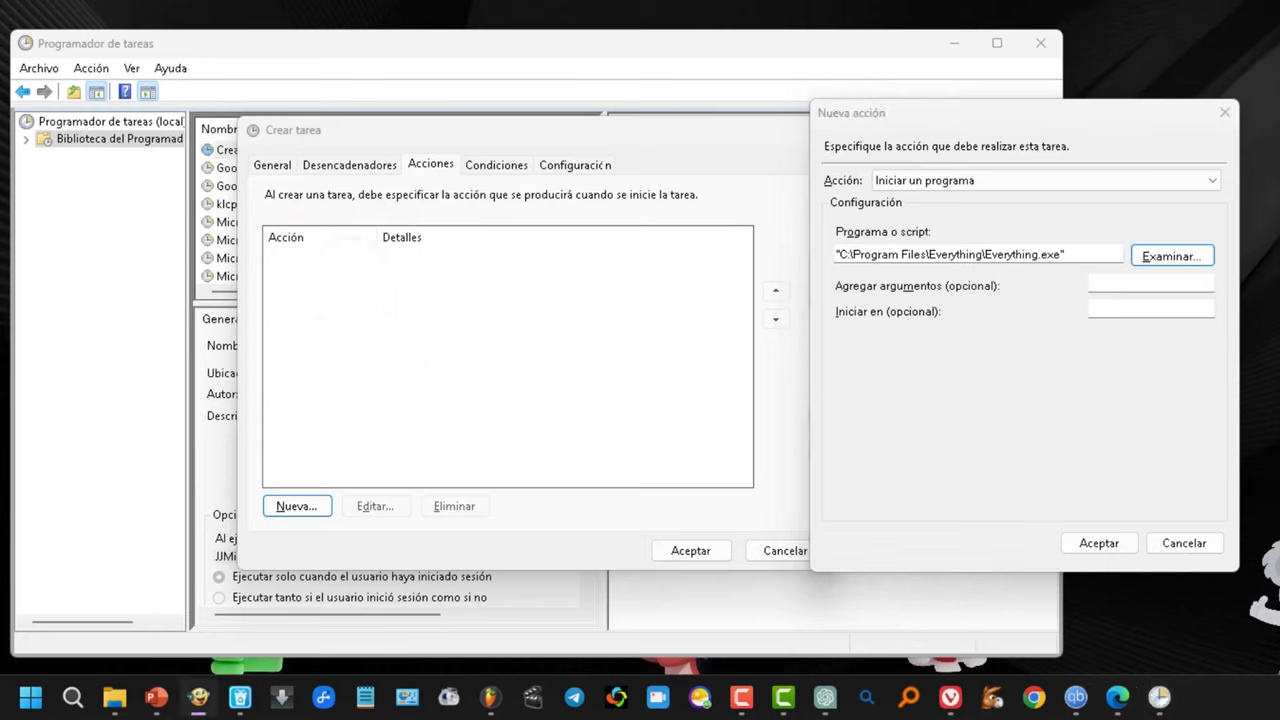
Confirm the Everything.exe action, configure task kkk for Windows 10, save it, and select it in the task library
{"action": "left_click", "coordinate": [1099, 542]}
{"action": "left_click", "coordinate": [690, 550]}
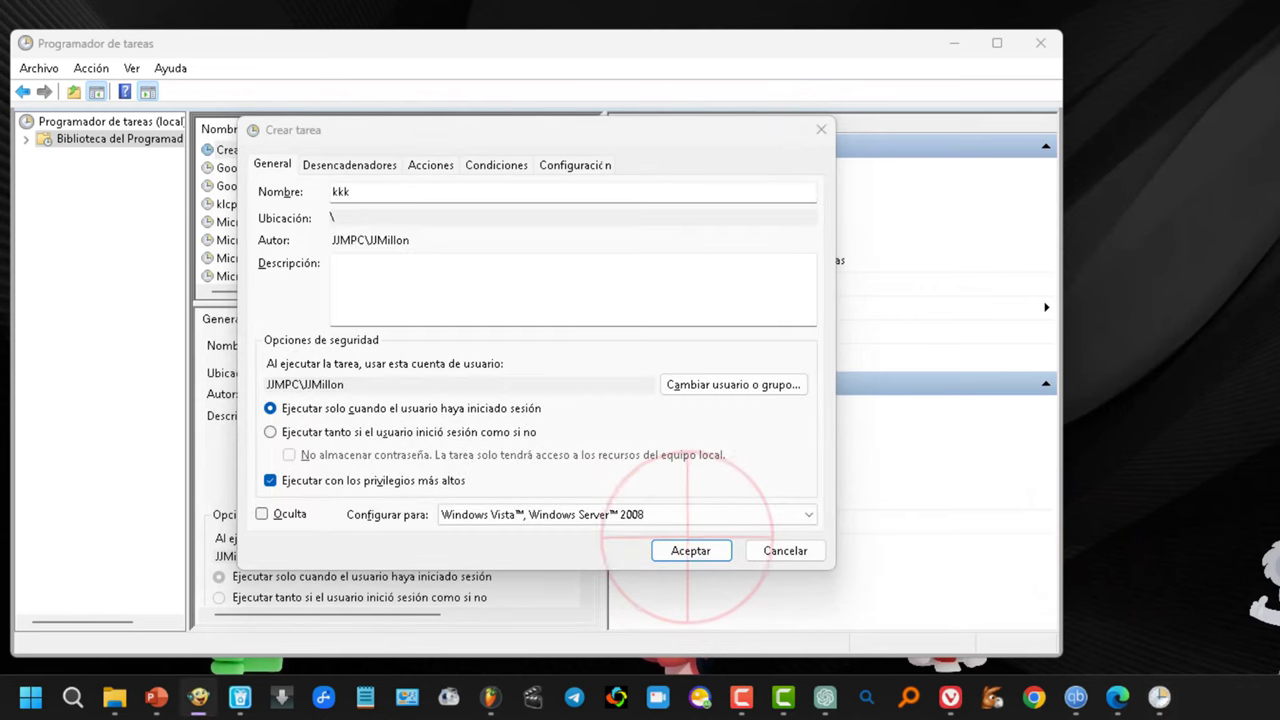
{"action": "left_click", "coordinate": [695, 546]}
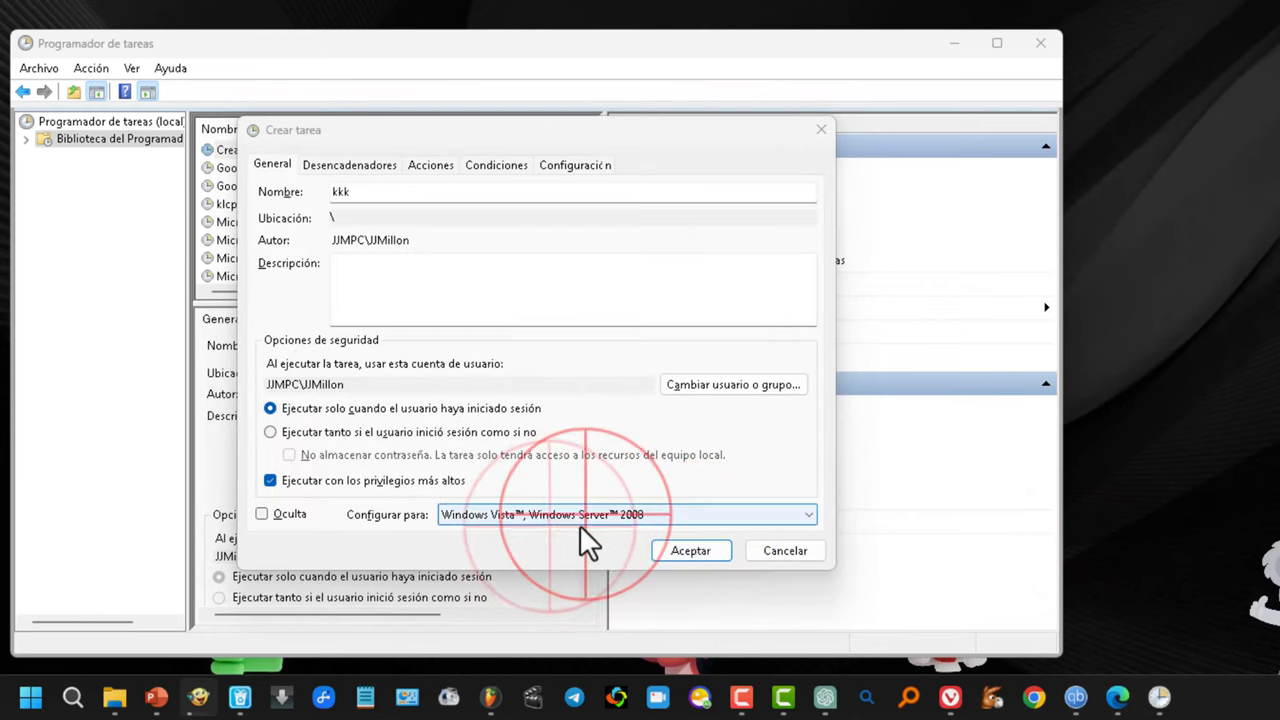
{"action": "left_click", "coordinate": [583, 514]}
{"action": "left_click", "coordinate": [543, 533]}
{"action": "left_click", "coordinate": [686, 550]}
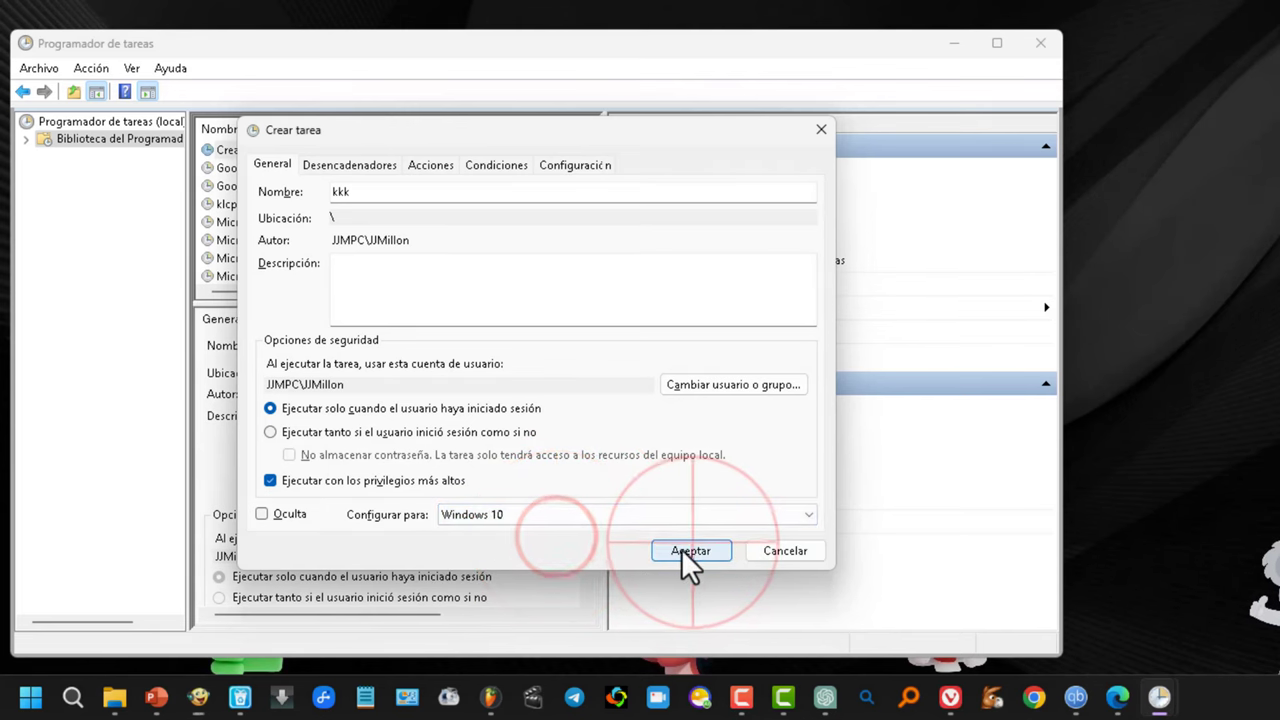
{"action": "left_click", "coordinate": [693, 551]}
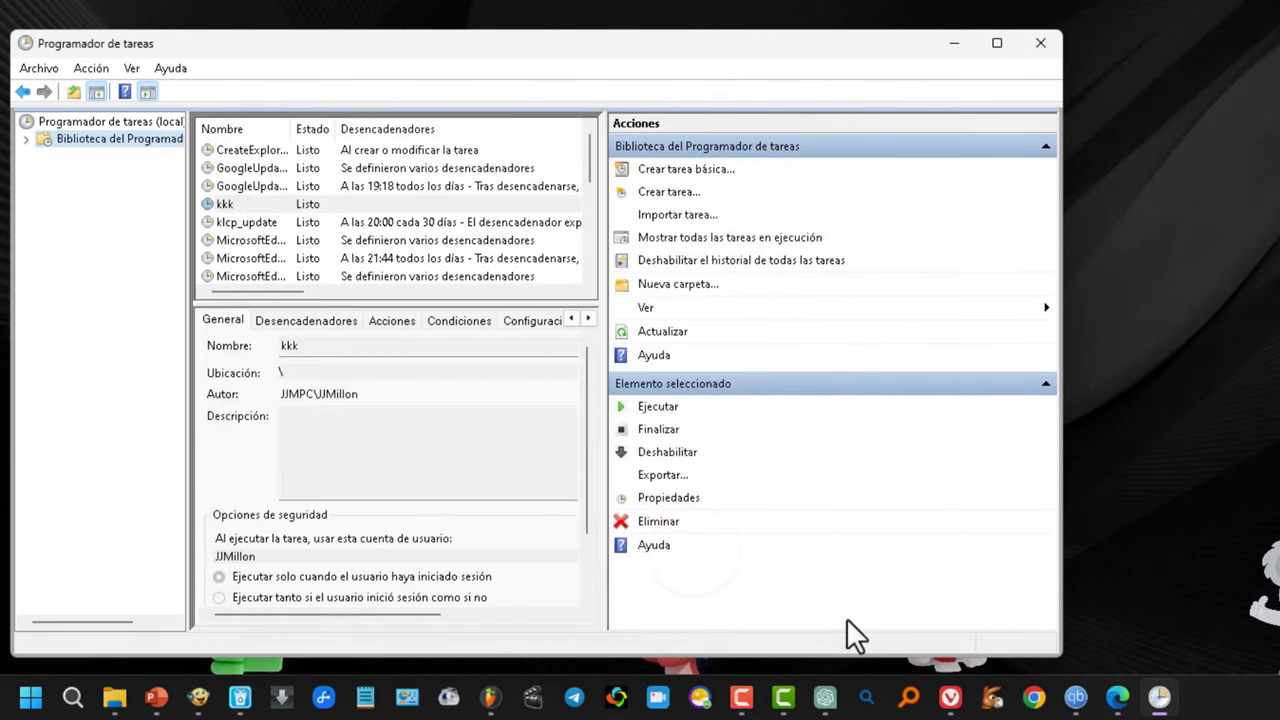
{"action": "left_click", "coordinate": [258, 205]}
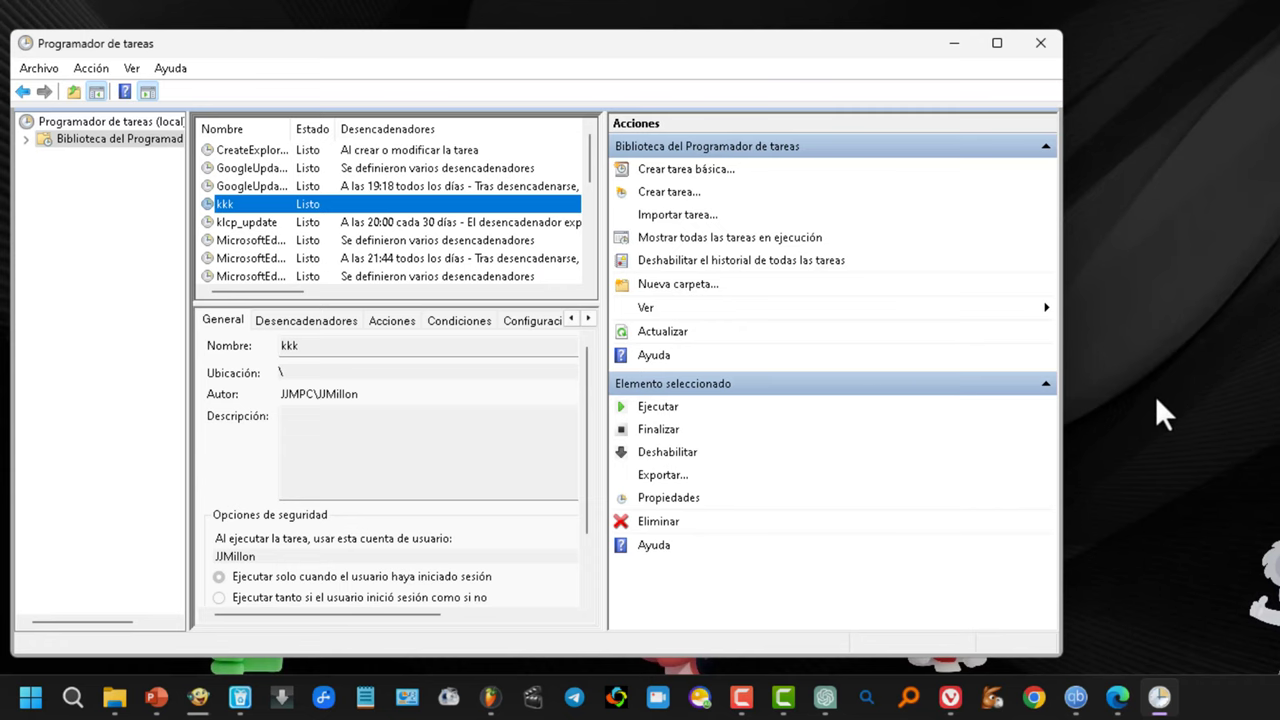
Open the Imágenes folder in File Explorer and start creating a new shortcut (Acceso directo) there
{"action": "key", "text": "super+e"}
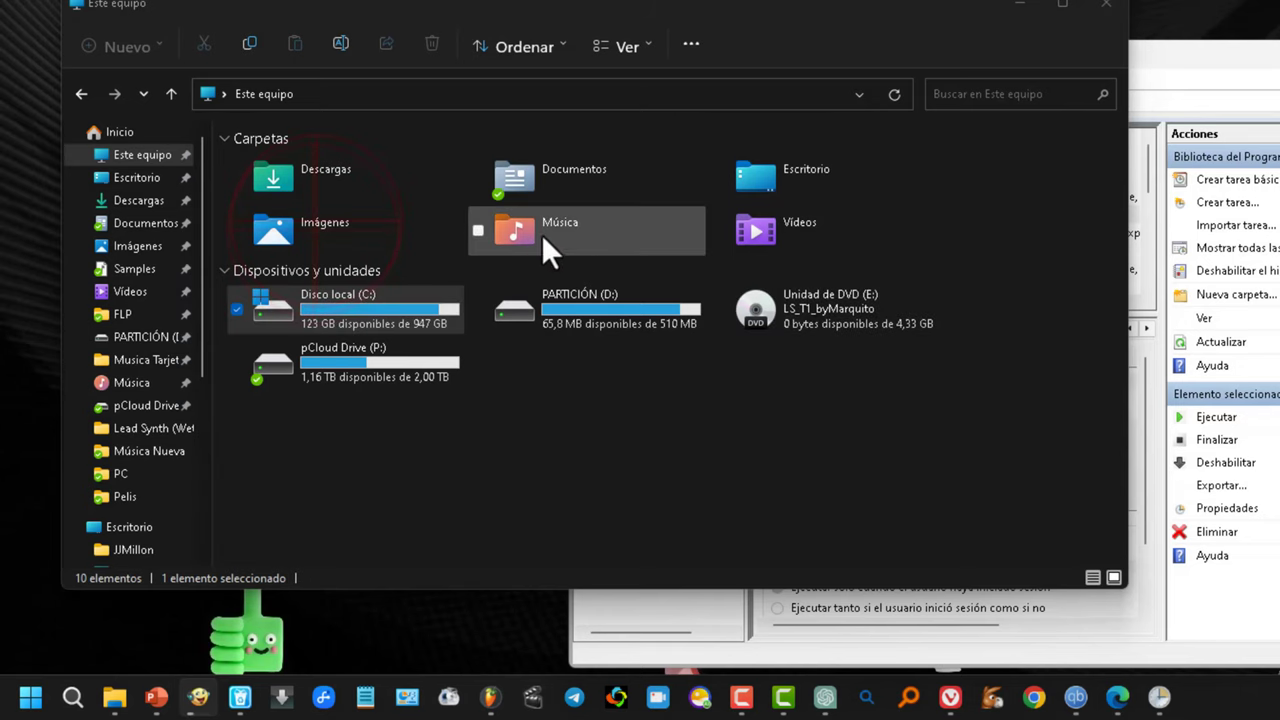
{"action": "double_click", "coordinate": [331, 225]}
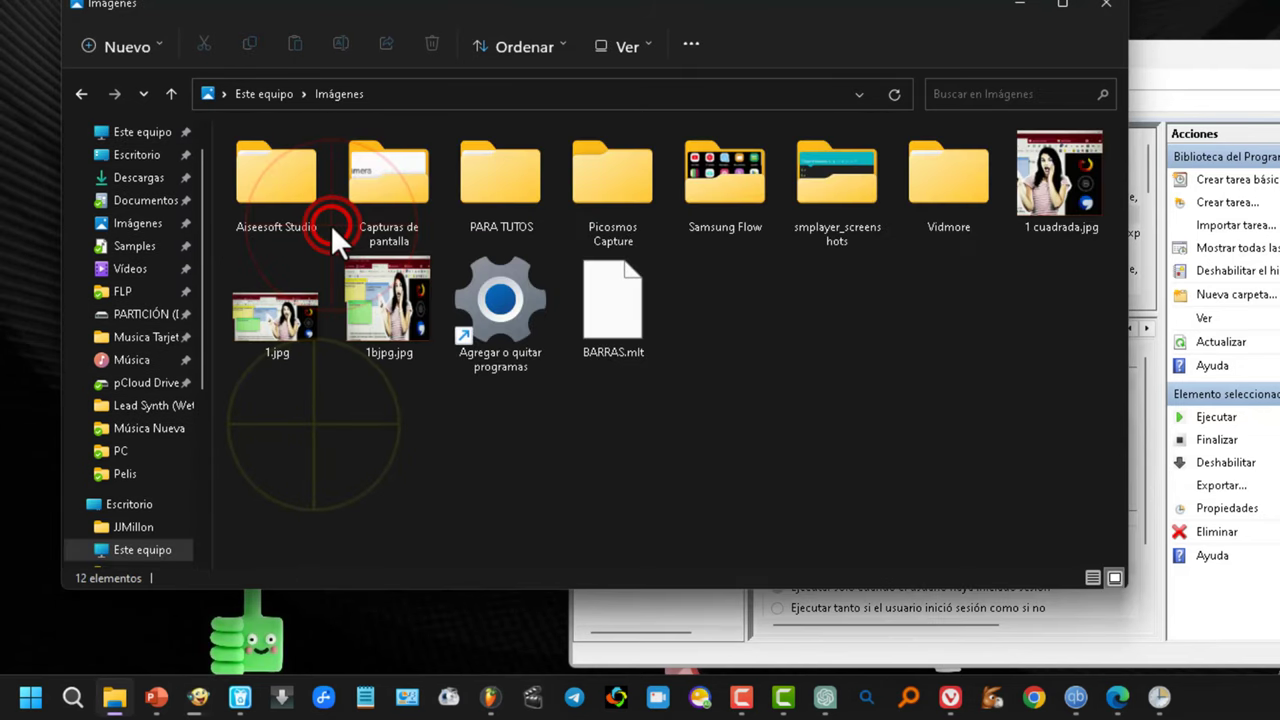
{"action": "right_click", "coordinate": [333, 425]}
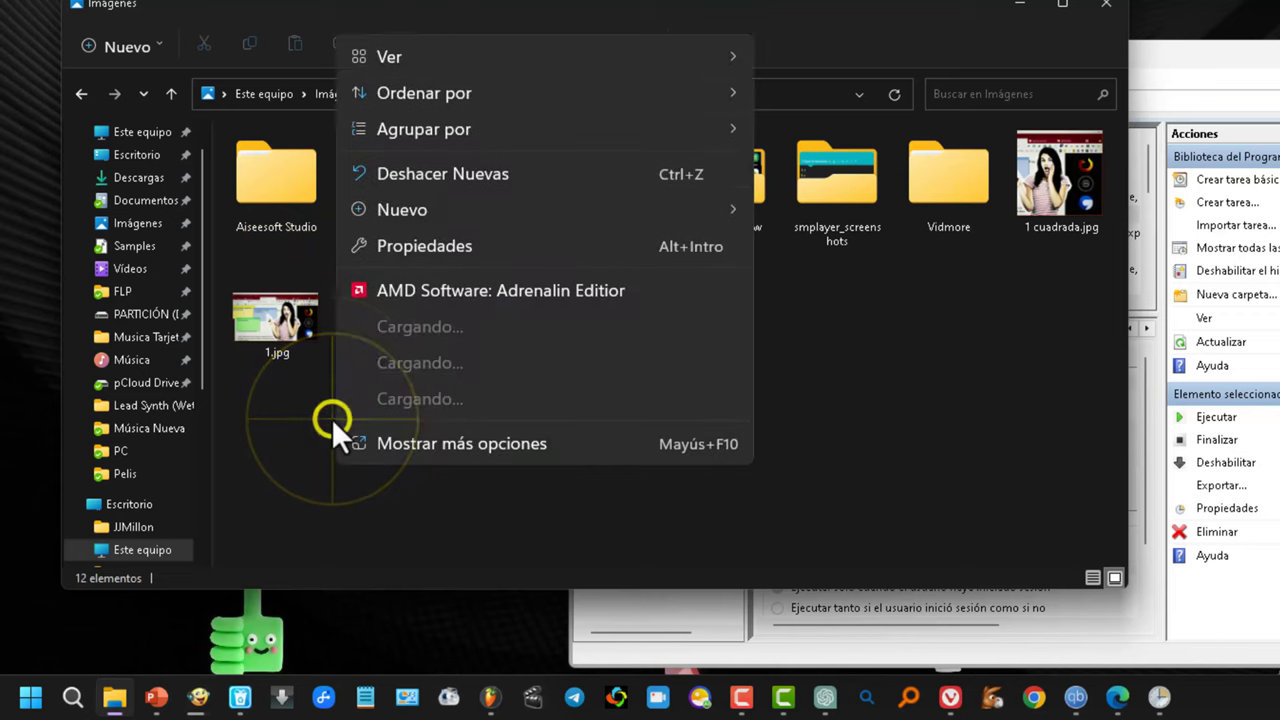
{"action": "mouse_move", "coordinate": [414, 280]}
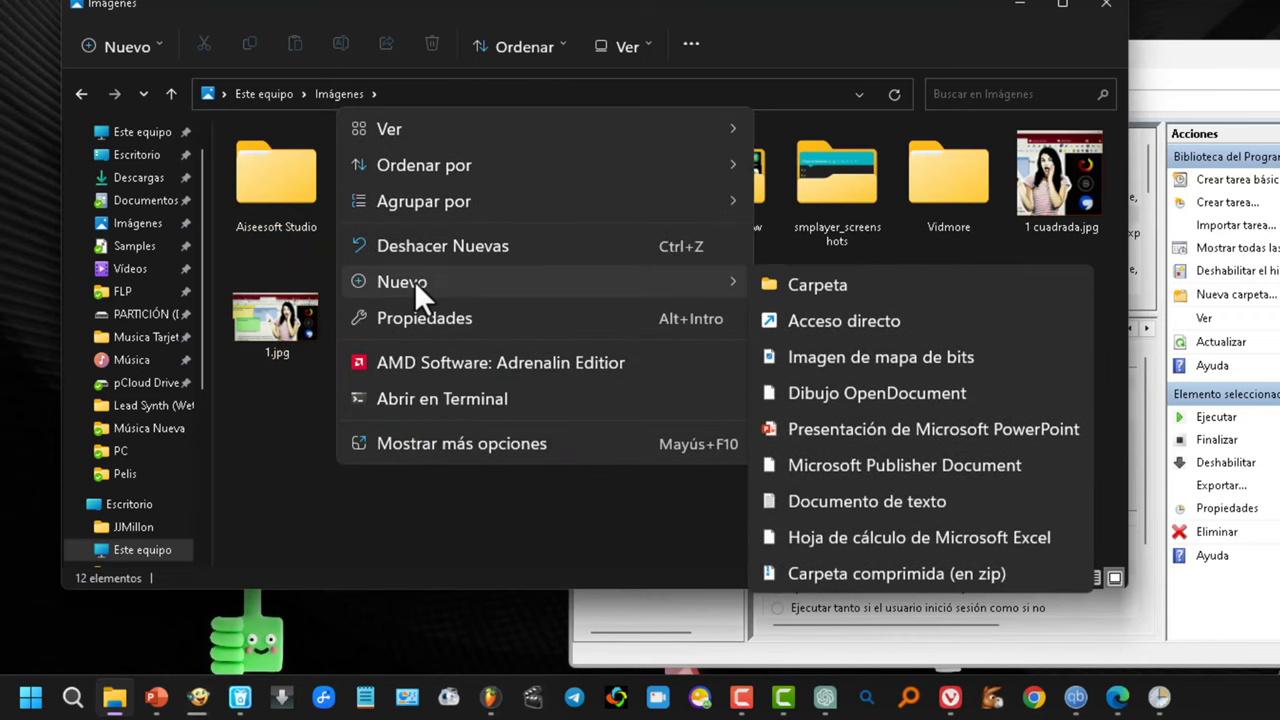
{"action": "left_click", "coordinate": [851, 316]}
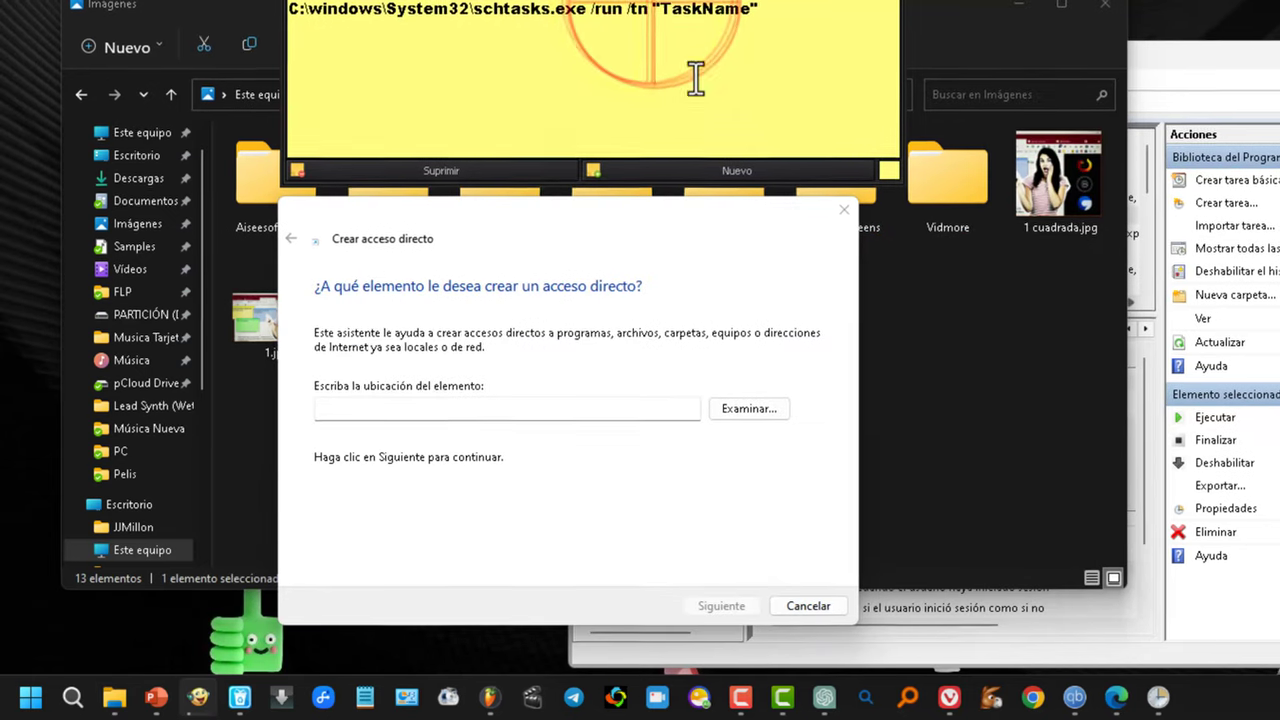
Copy the command C:\windows\System32\schtasks.exe /run /tn "TaskName" from the sticky note and paste it as the shortcut's item location
{"action": "triple_click", "coordinate": [652, 8]}
{"action": "right_click", "coordinate": [652, 6]}
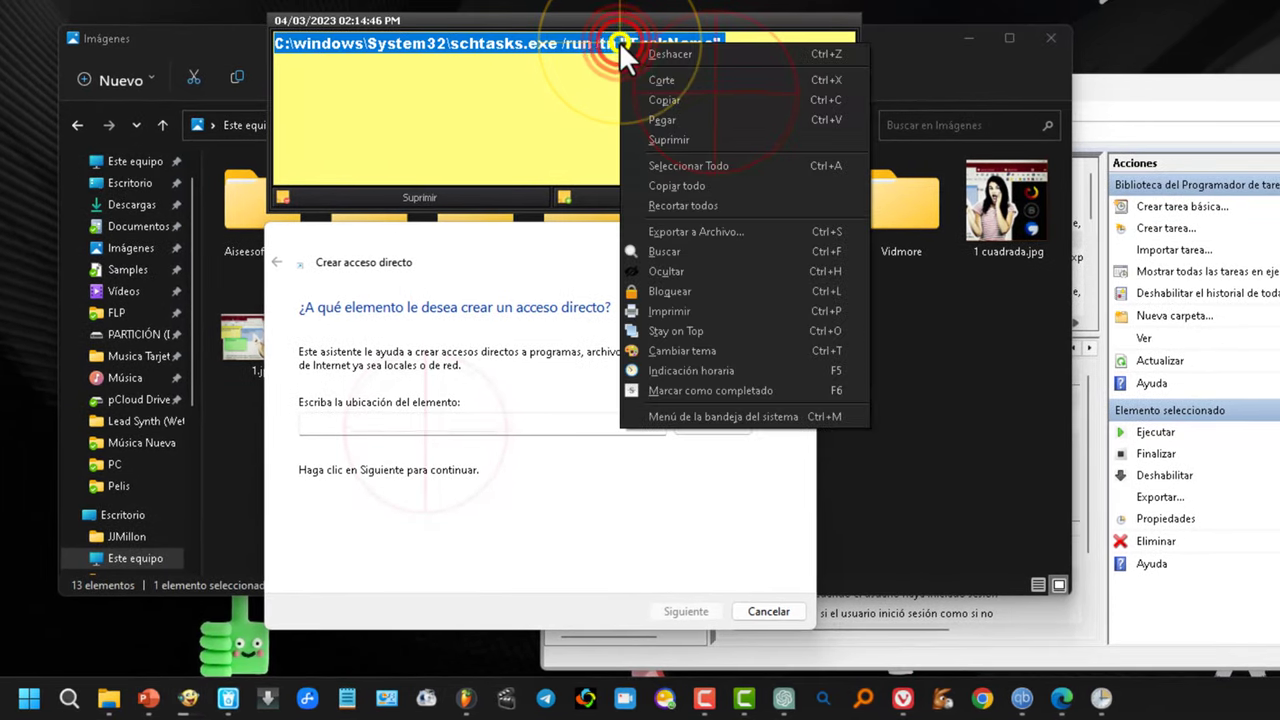
{"action": "left_click", "coordinate": [716, 100]}
{"action": "left_click", "coordinate": [444, 423]}
{"action": "key", "text": "ctrl+v"}
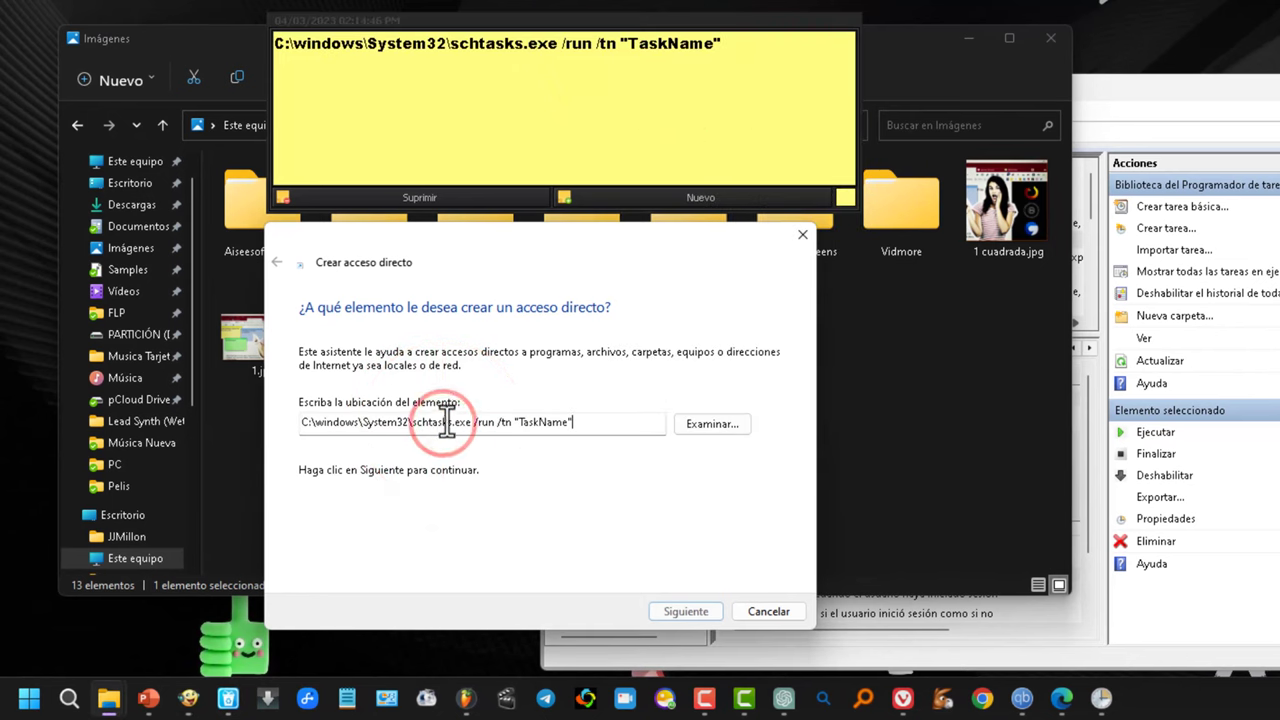
{"action": "key", "text": "ctrl+a"}
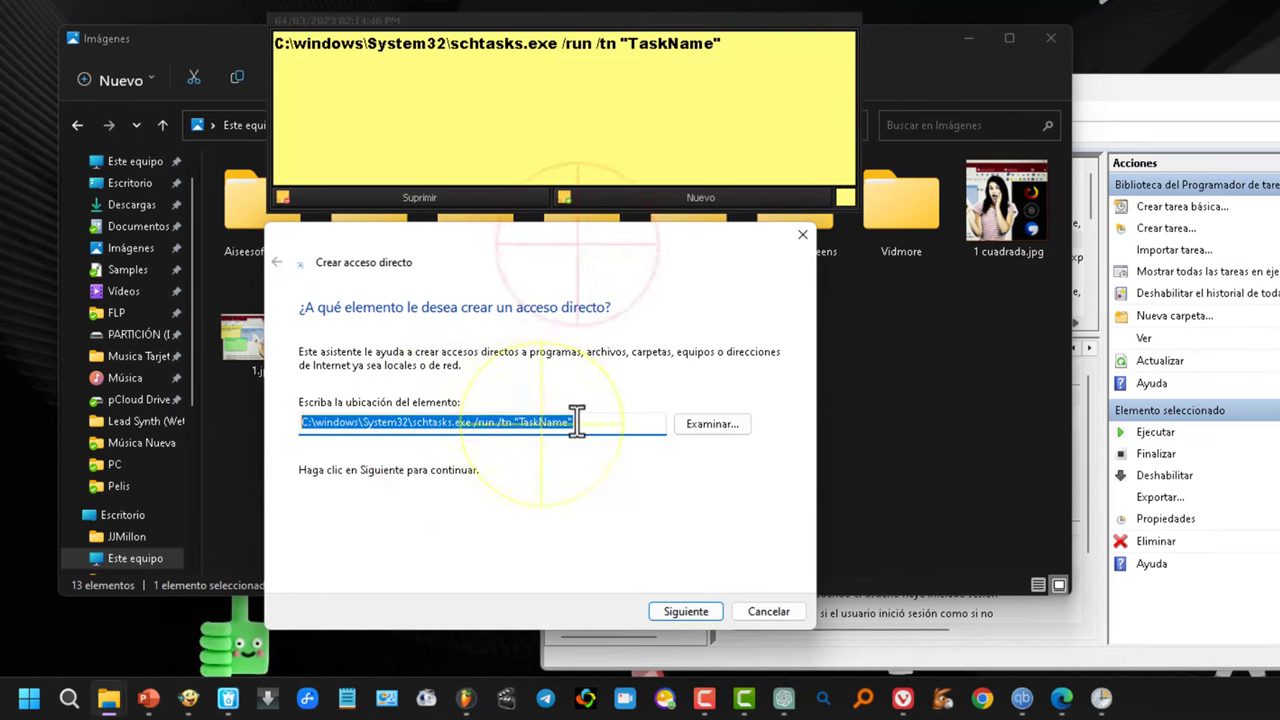
{"action": "right_click", "coordinate": [541, 423]}
{"action": "left_click", "coordinate": [587, 249]}
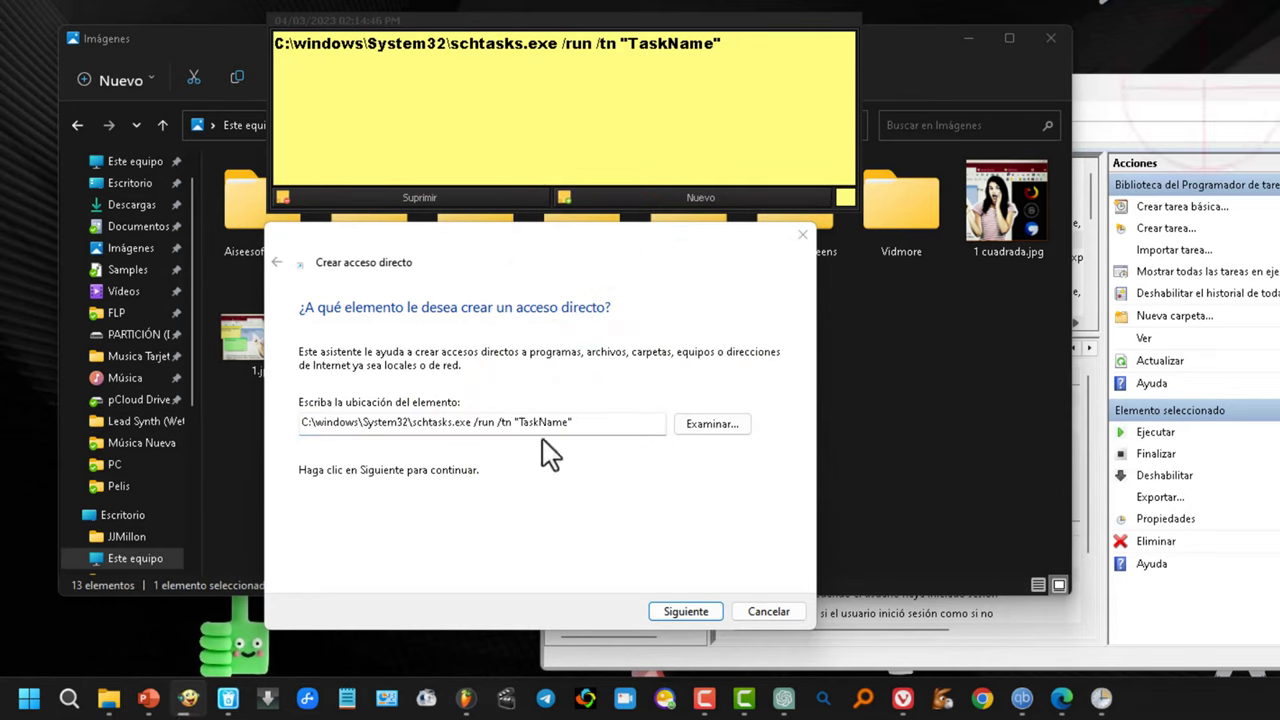
Replace TaskName with kkk in the shortcut's location, name the shortcut Everything, and finish creating it
{"action": "left_click", "coordinate": [1220, 89]}
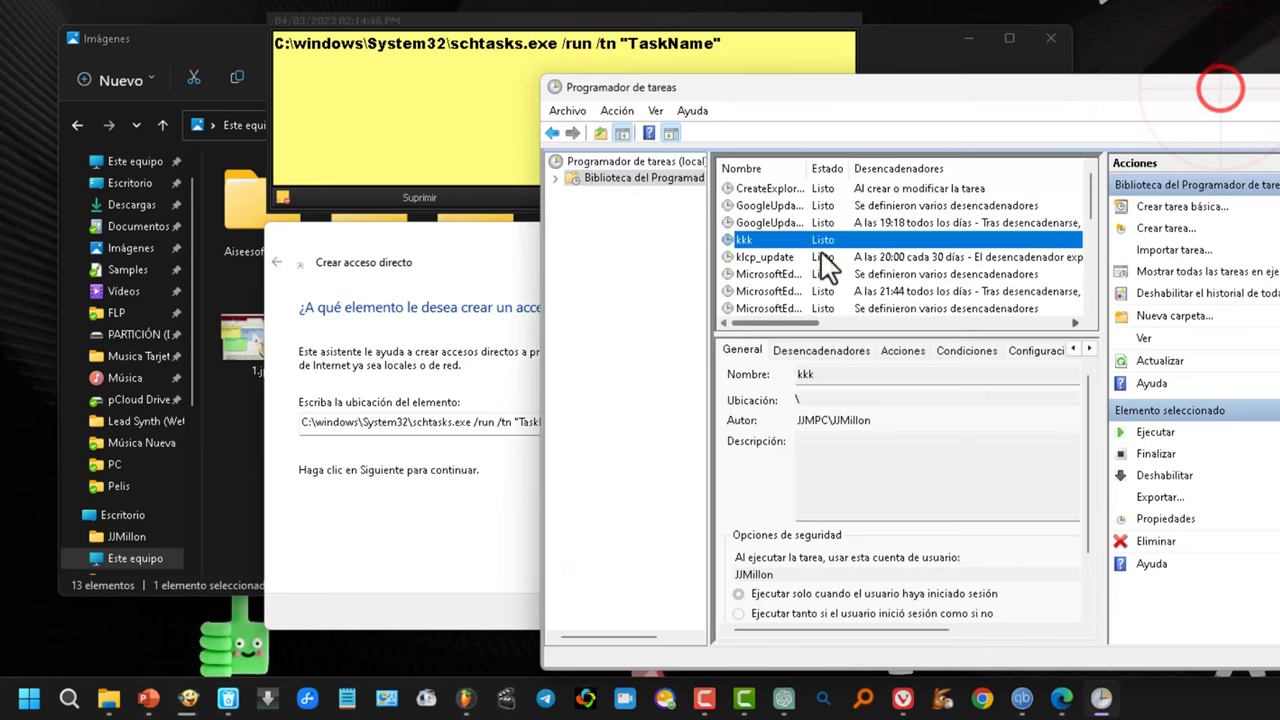
{"action": "left_click", "coordinate": [527, 497]}
{"action": "left_click_drag", "start_coordinate": [571, 423], "coordinate": [518, 423]}
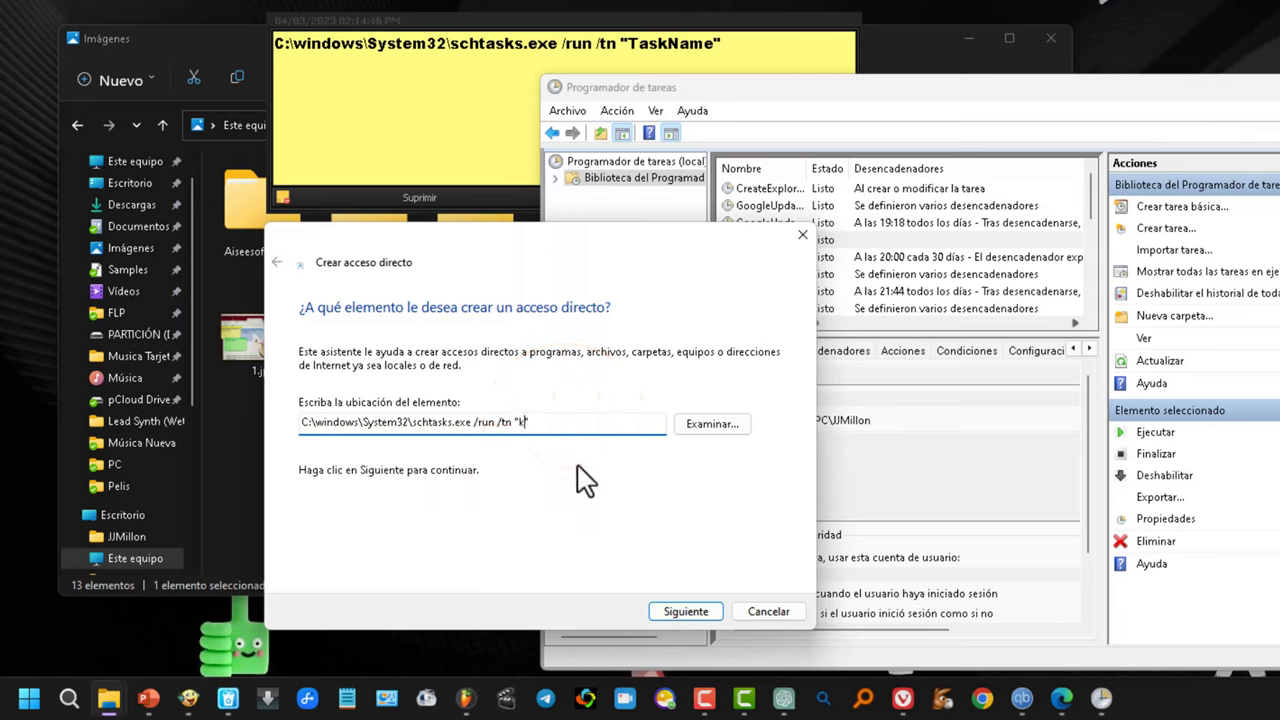
{"action": "type", "text": "\""}
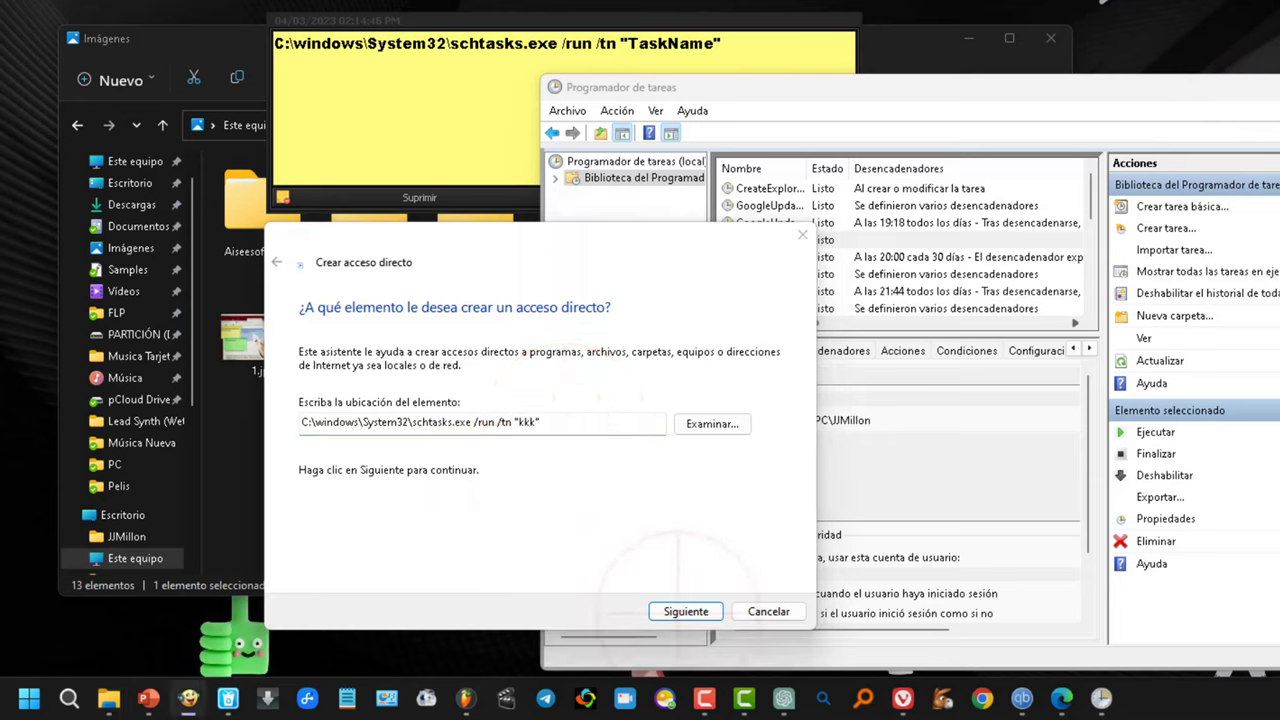
{"action": "left_click", "coordinate": [686, 611]}
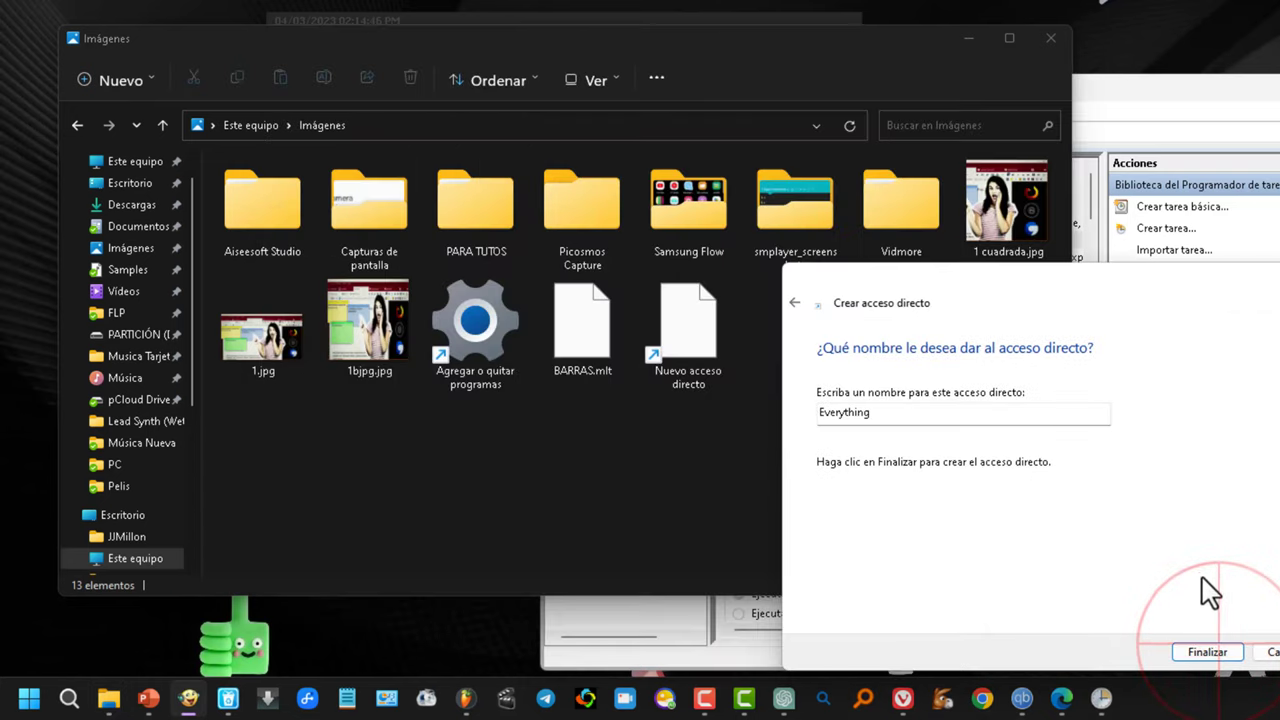
{"action": "left_click", "coordinate": [1216, 649]}
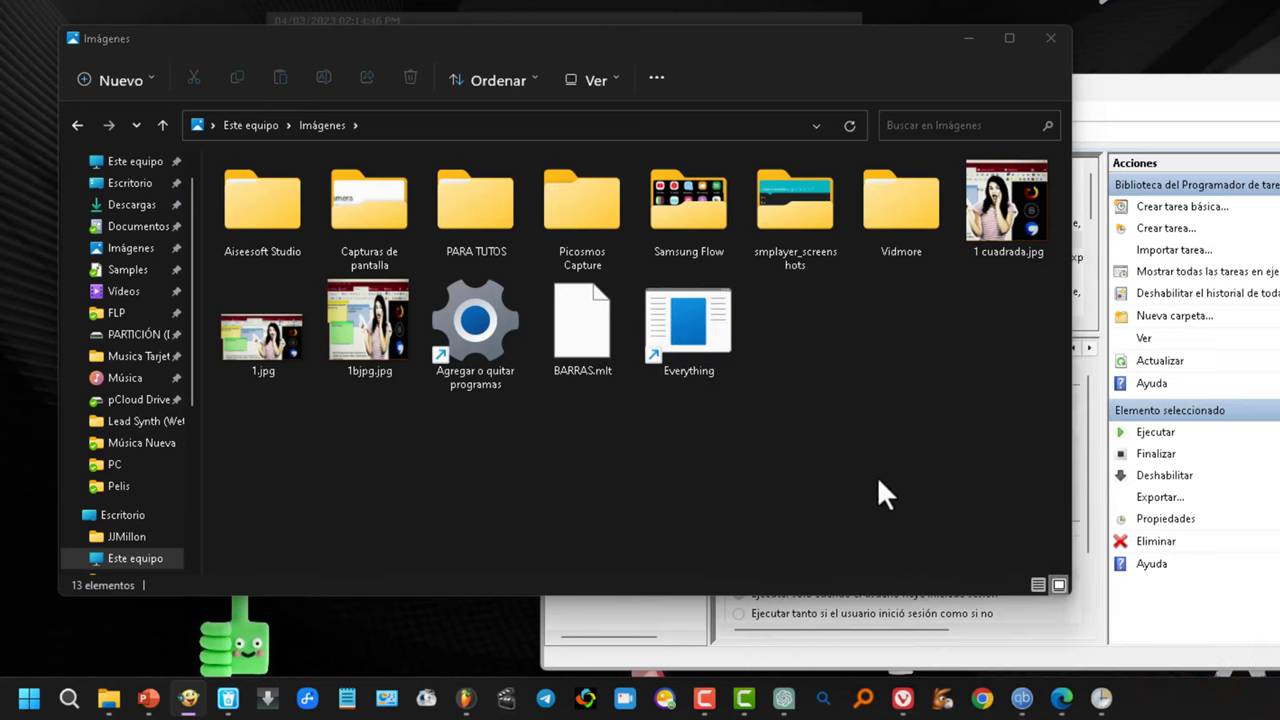
Change the Everything shortcut's icon to the magnifying glass from the SHELL32 icon list, and apply the properties
{"action": "right_click", "coordinate": [685, 320]}
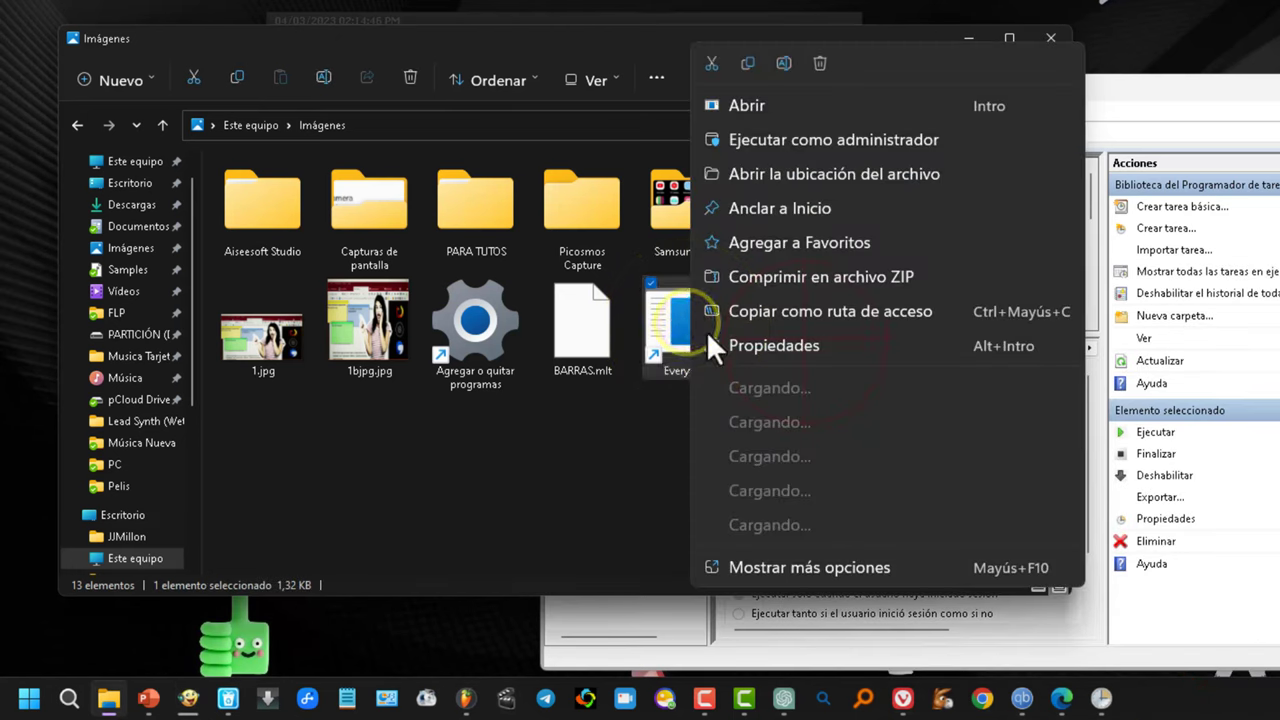
{"action": "left_click", "coordinate": [795, 345]}
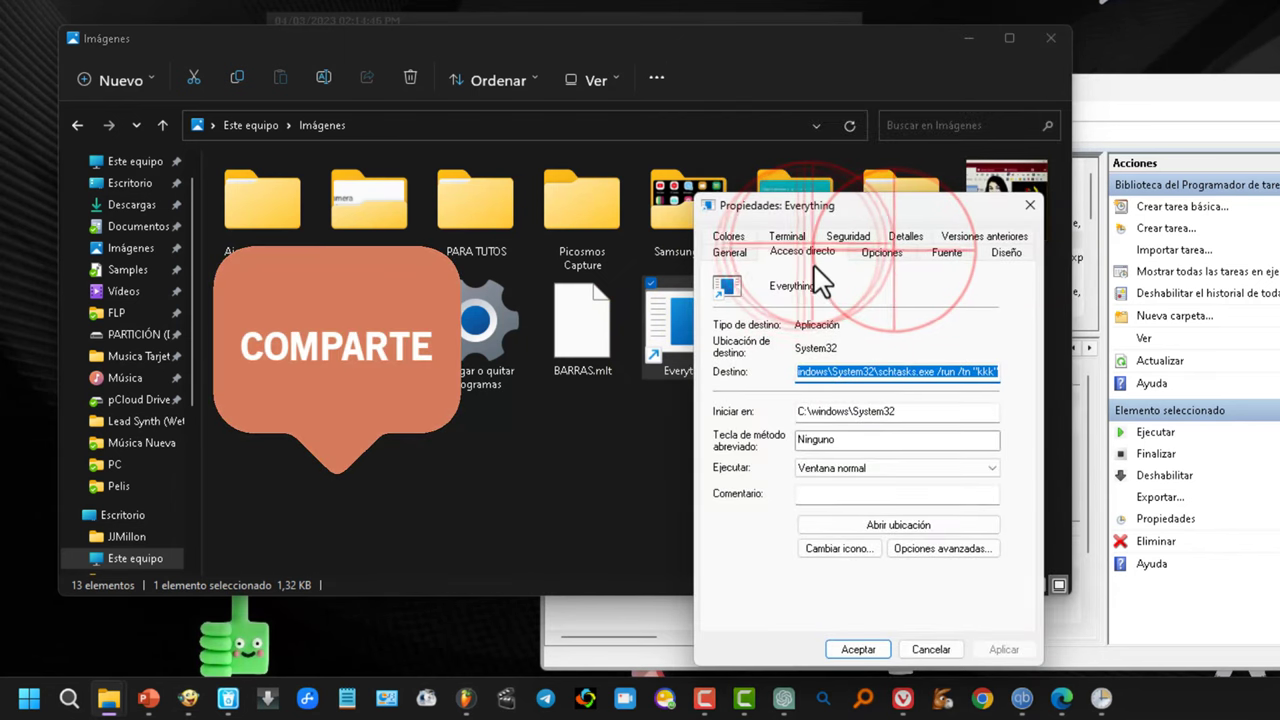
{"action": "left_click", "coordinate": [880, 252]}
{"action": "left_click", "coordinate": [806, 252]}
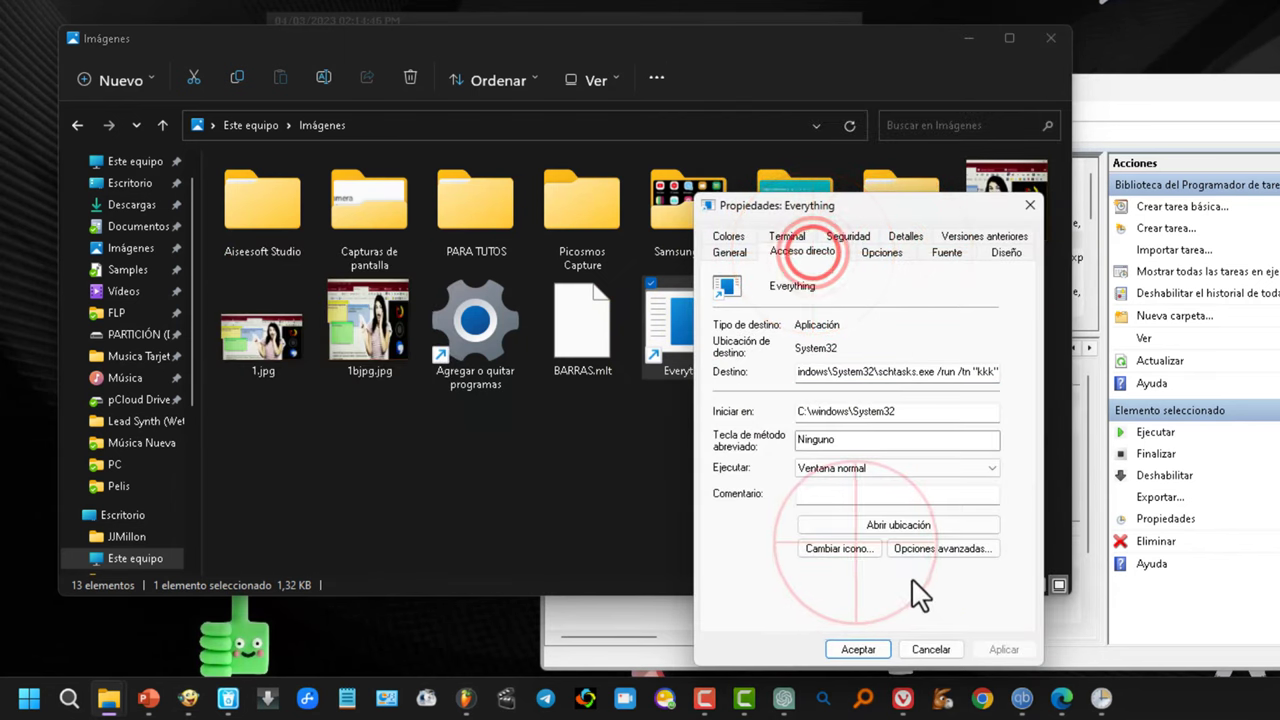
{"action": "left_click", "coordinate": [862, 549]}
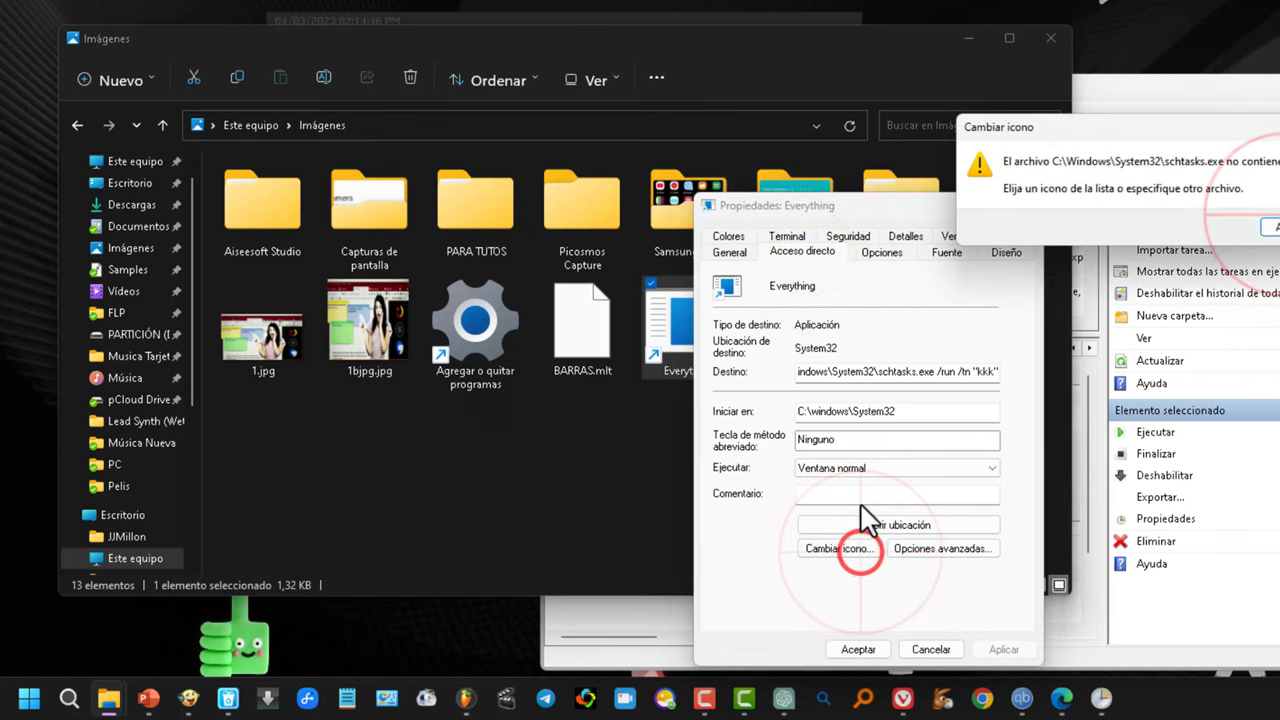
{"action": "left_click", "coordinate": [1270, 230]}
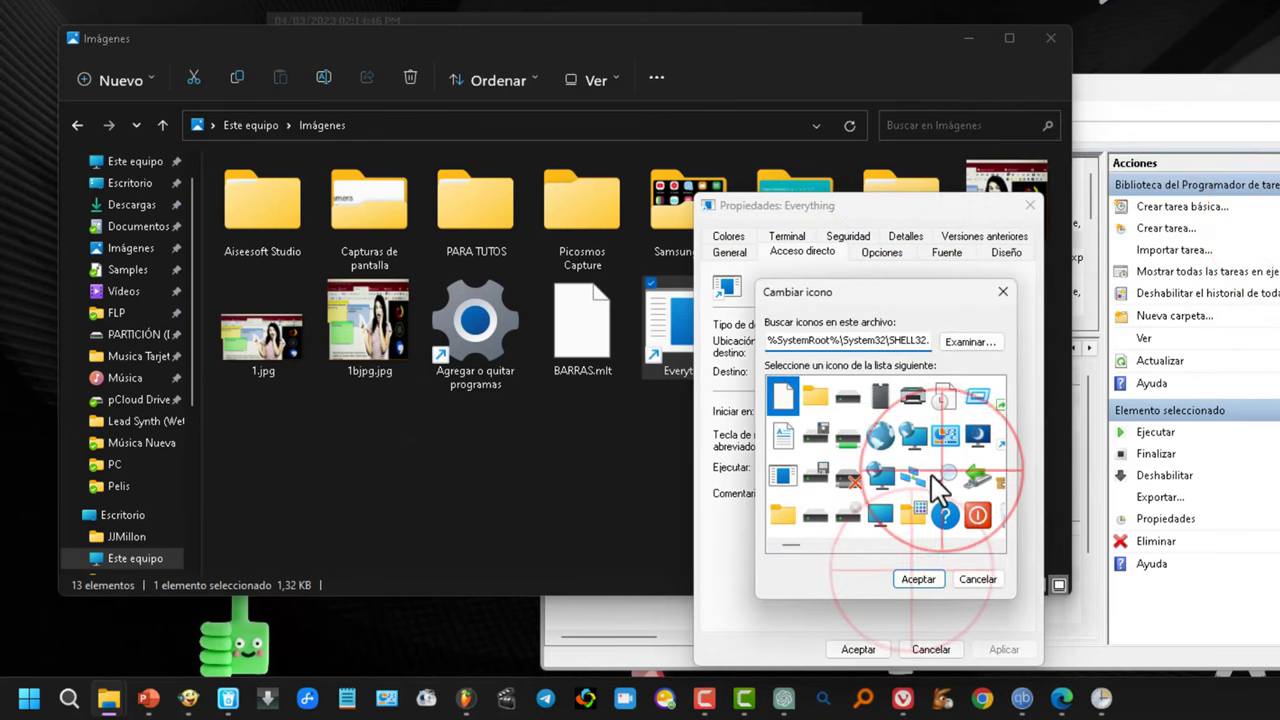
{"action": "left_click", "coordinate": [939, 469]}
{"action": "left_click", "coordinate": [918, 579]}
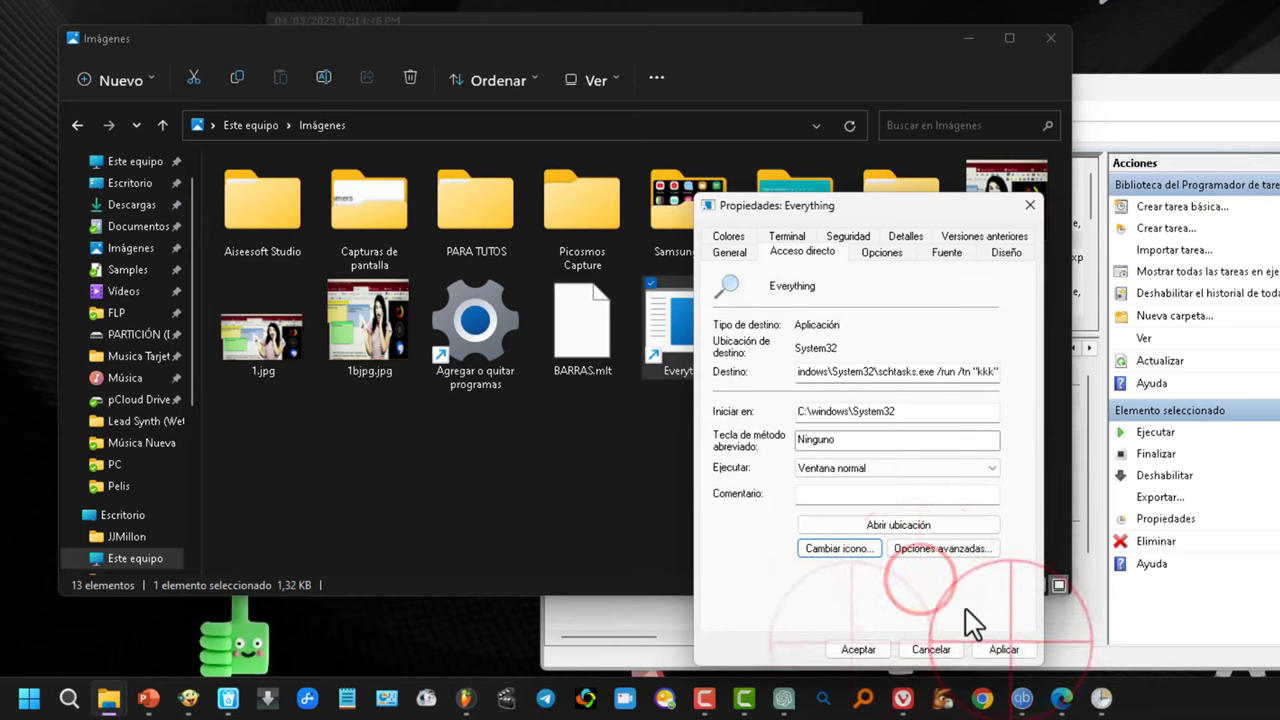
{"action": "left_click", "coordinate": [1003, 649]}
{"action": "left_click", "coordinate": [858, 649]}
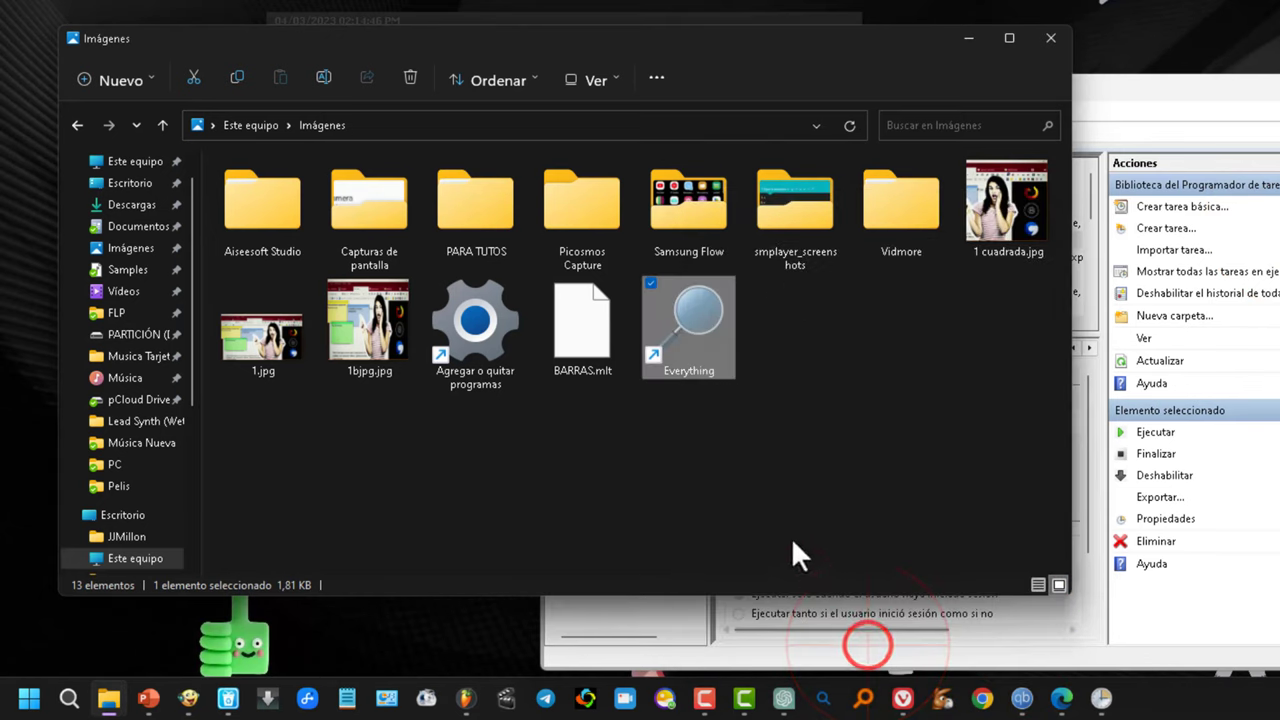
Test the new Everything shortcut by launching the program from it, and close the program's window
{"action": "left_click", "coordinate": [690, 430]}
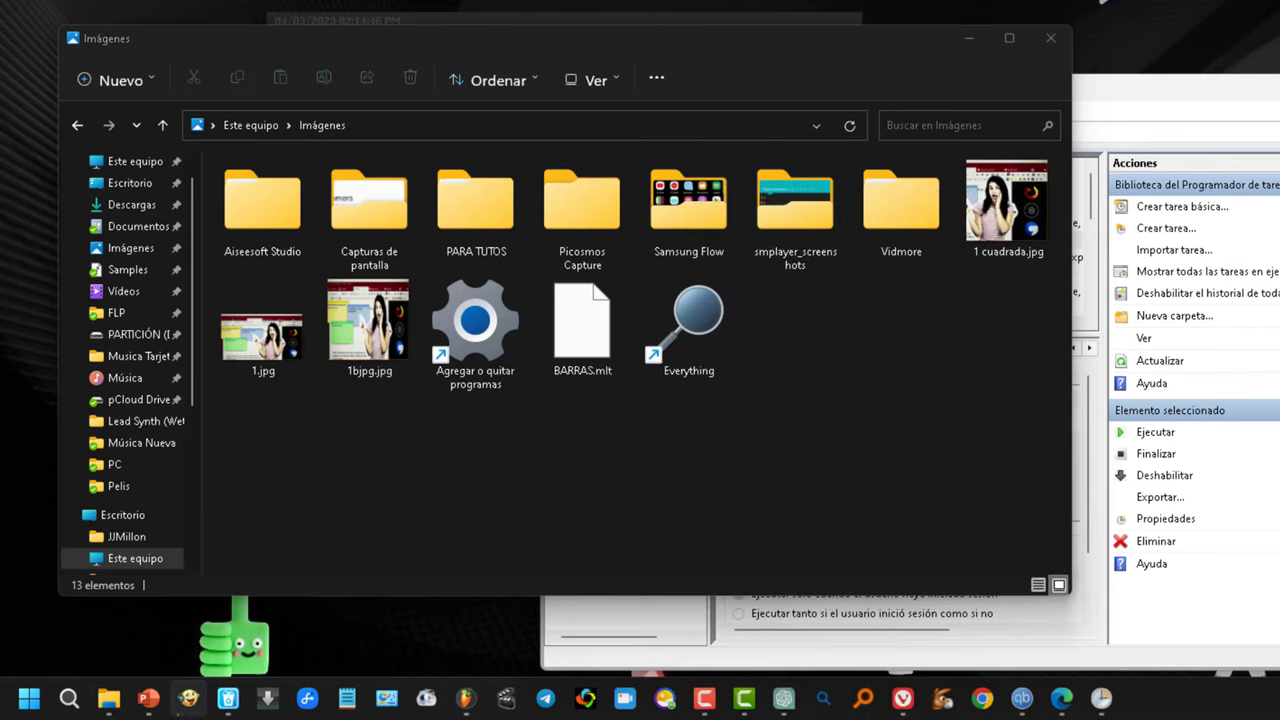
{"action": "left_click", "coordinate": [704, 336]}
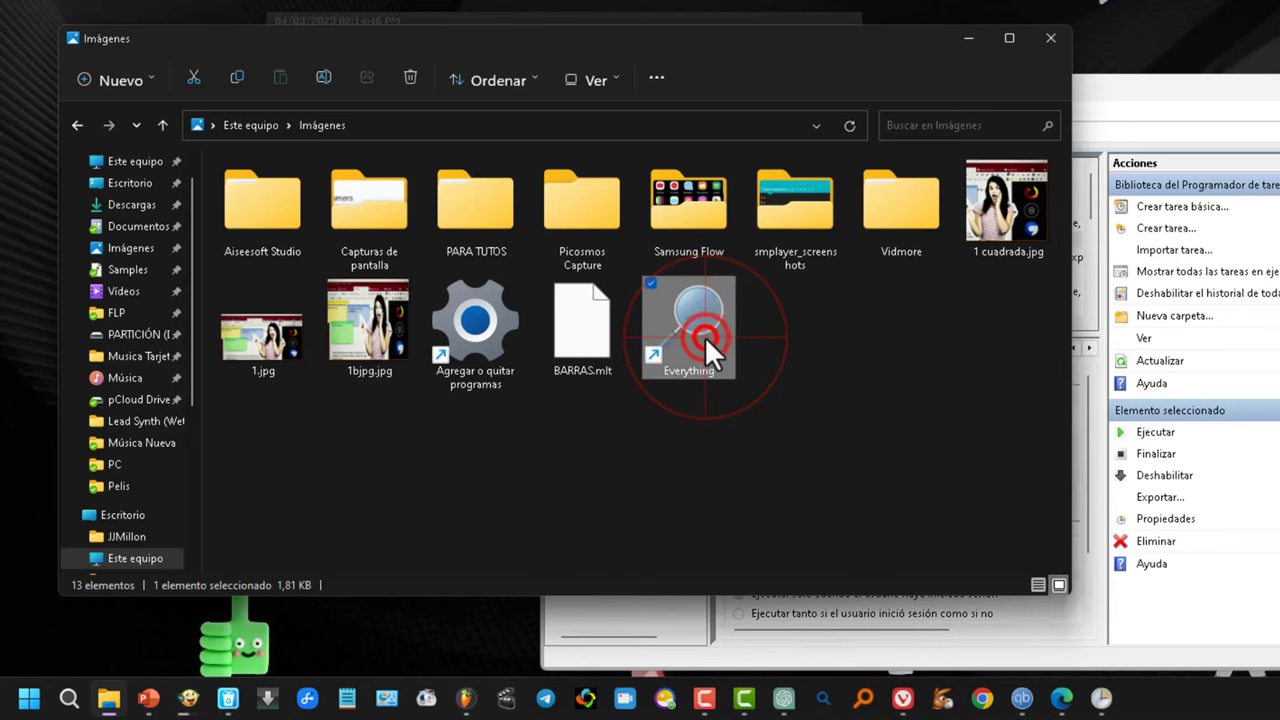
{"action": "double_click", "coordinate": [704, 336]}
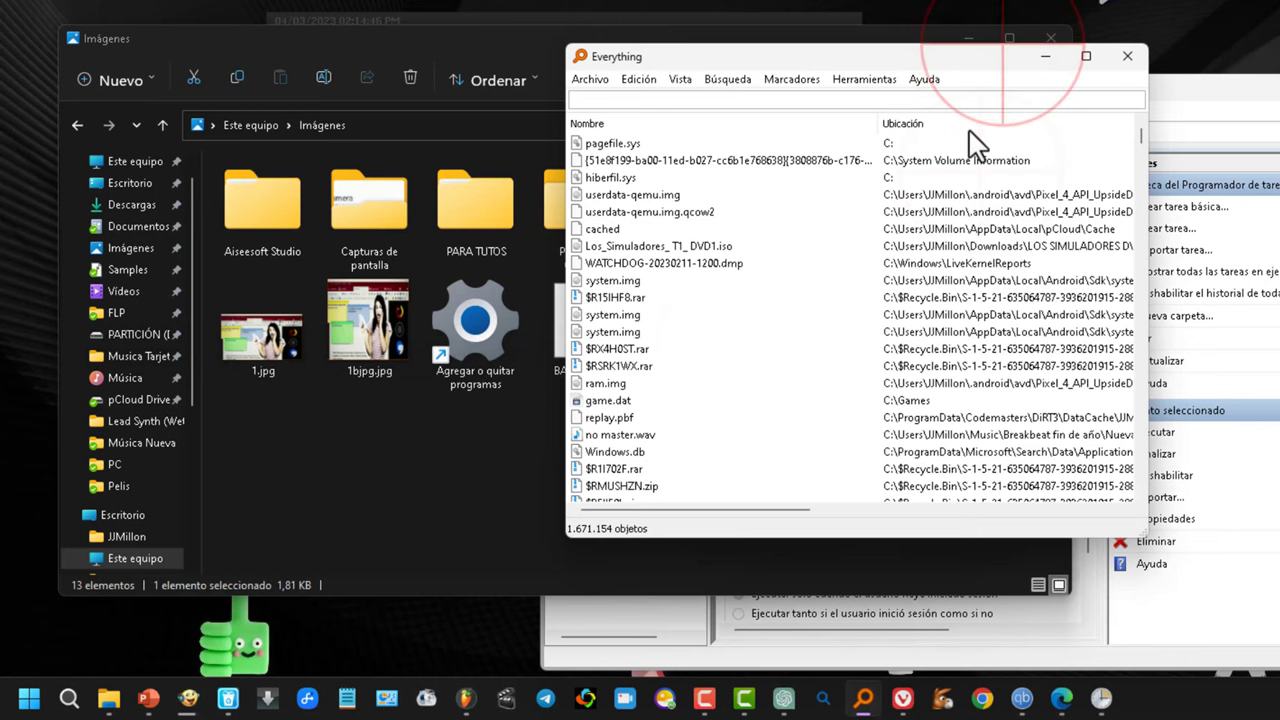
{"action": "left_click_drag", "start_coordinate": [1006, 60], "coordinate": [909, 160]}
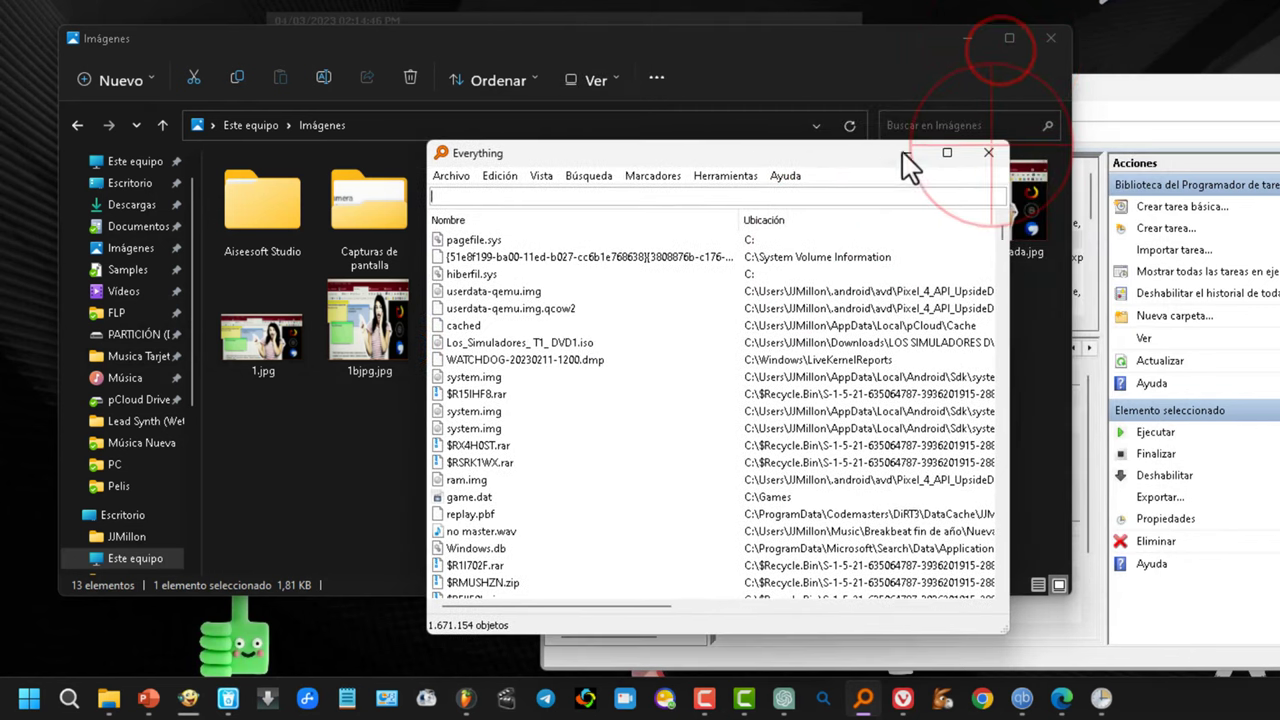
{"action": "left_click", "coordinate": [988, 152]}
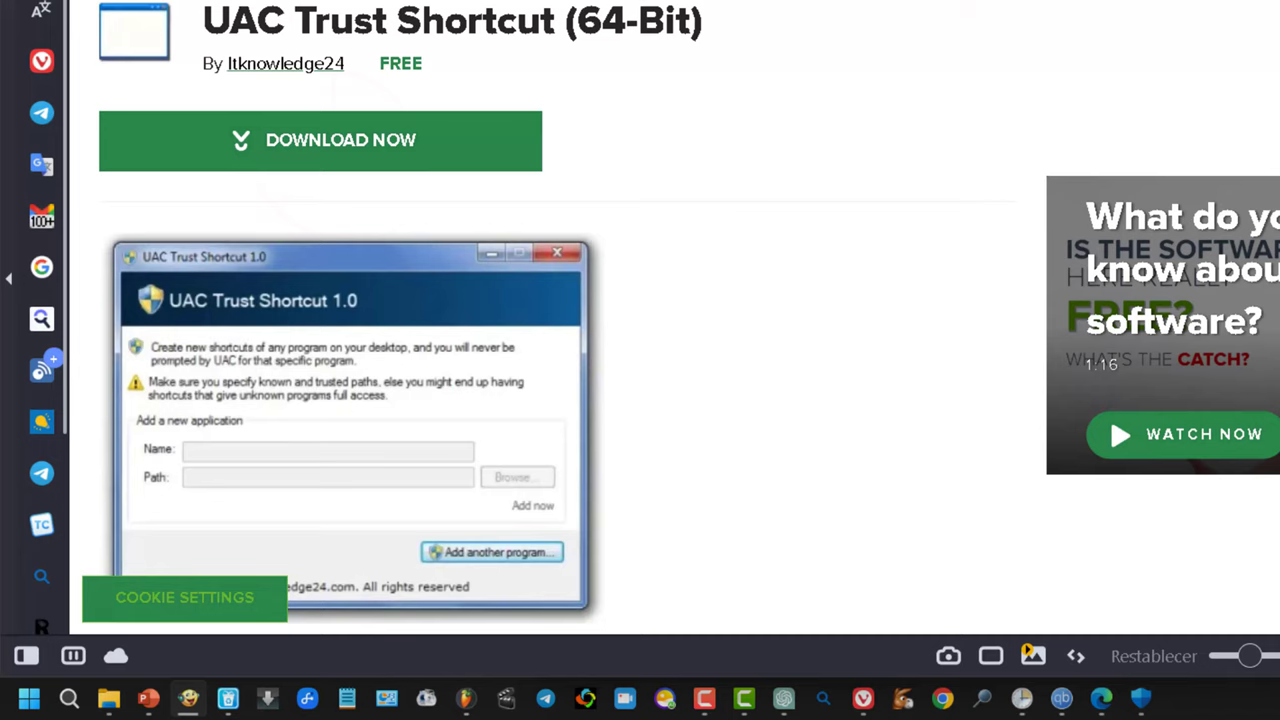
Download UAC Trust Shortcut (64-Bit) and extract uacts_x64.zip into the uacts_x64 folder in Downloads
{"action": "left_click", "coordinate": [345, 140]}
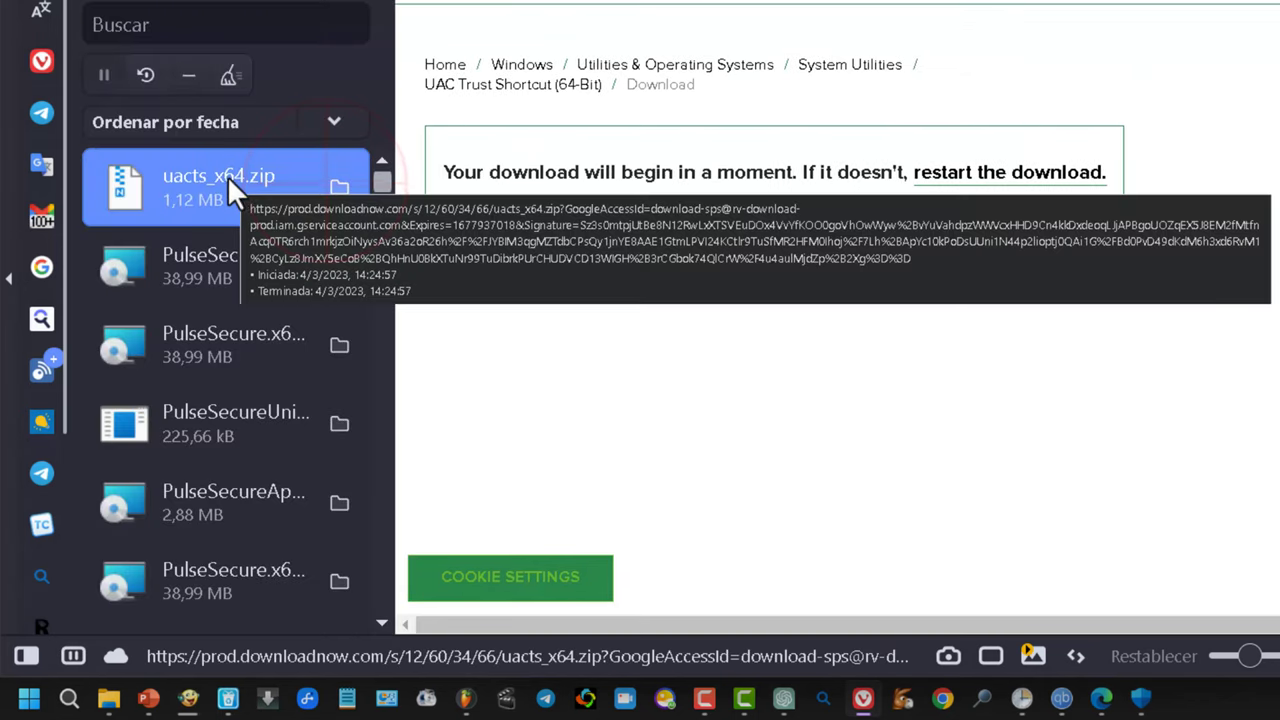
{"action": "left_click", "coordinate": [340, 186]}
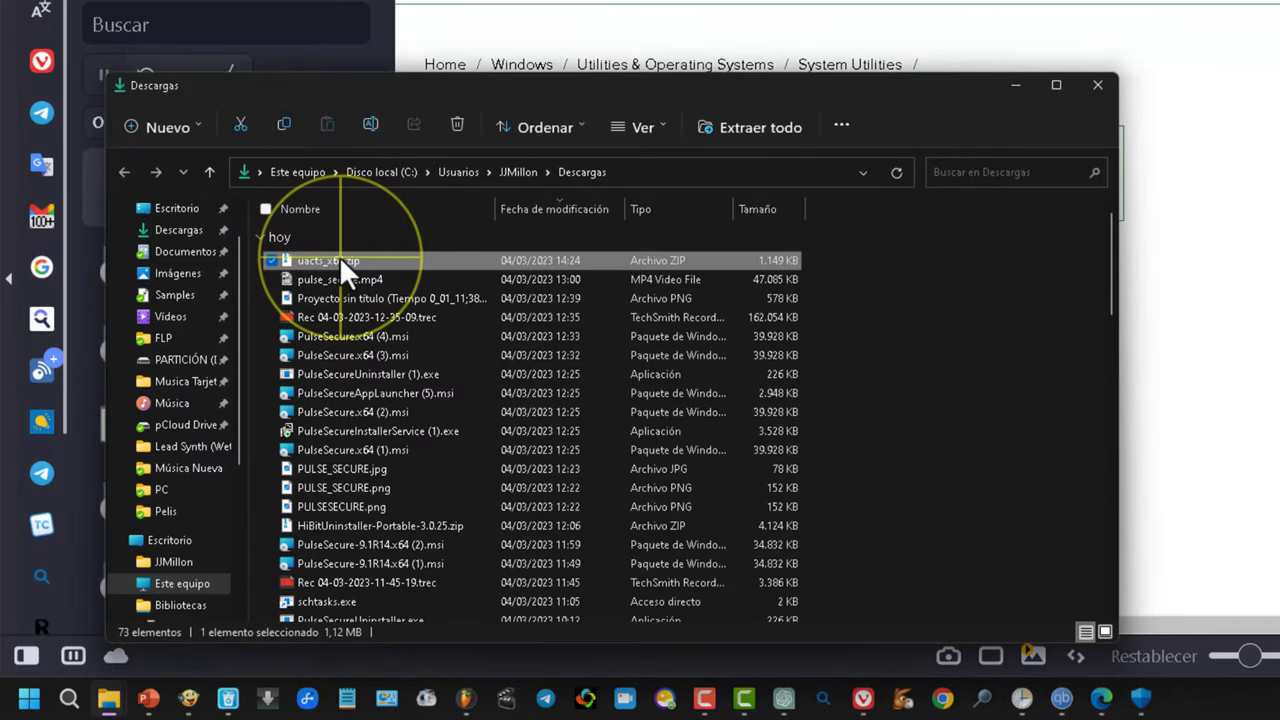
{"action": "right_click", "coordinate": [339, 256]}
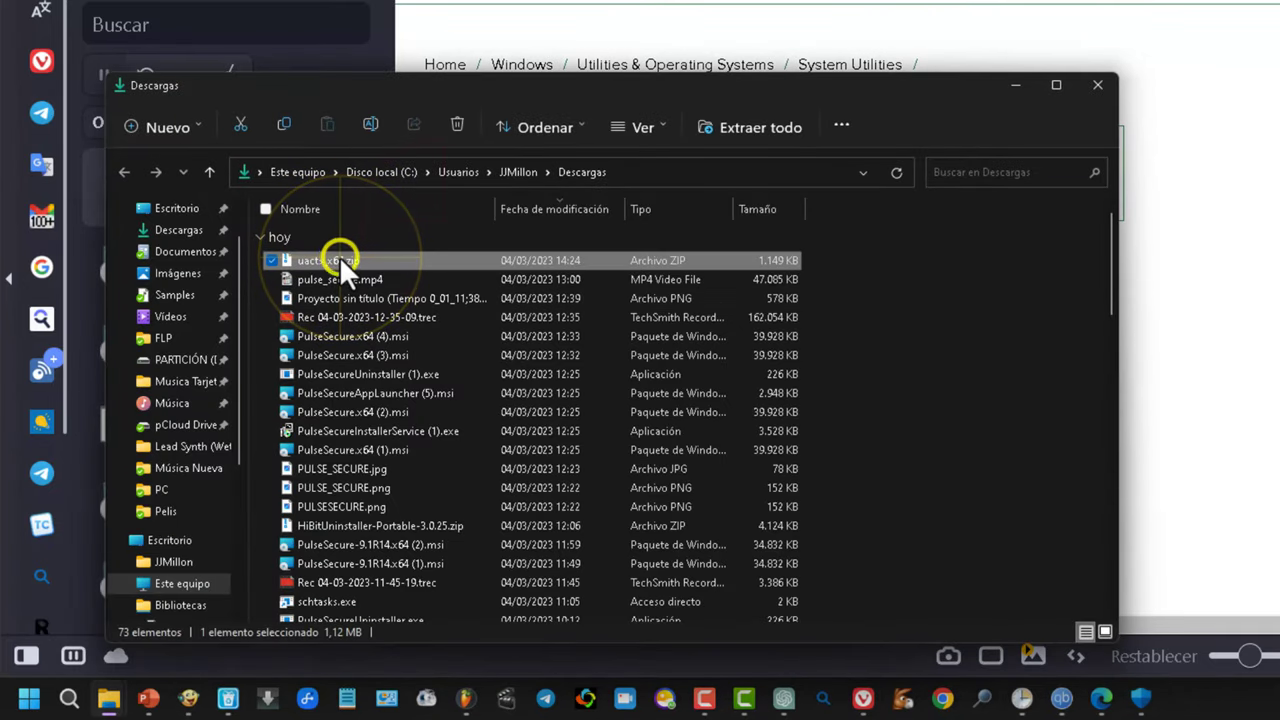
{"action": "left_click", "coordinate": [440, 213]}
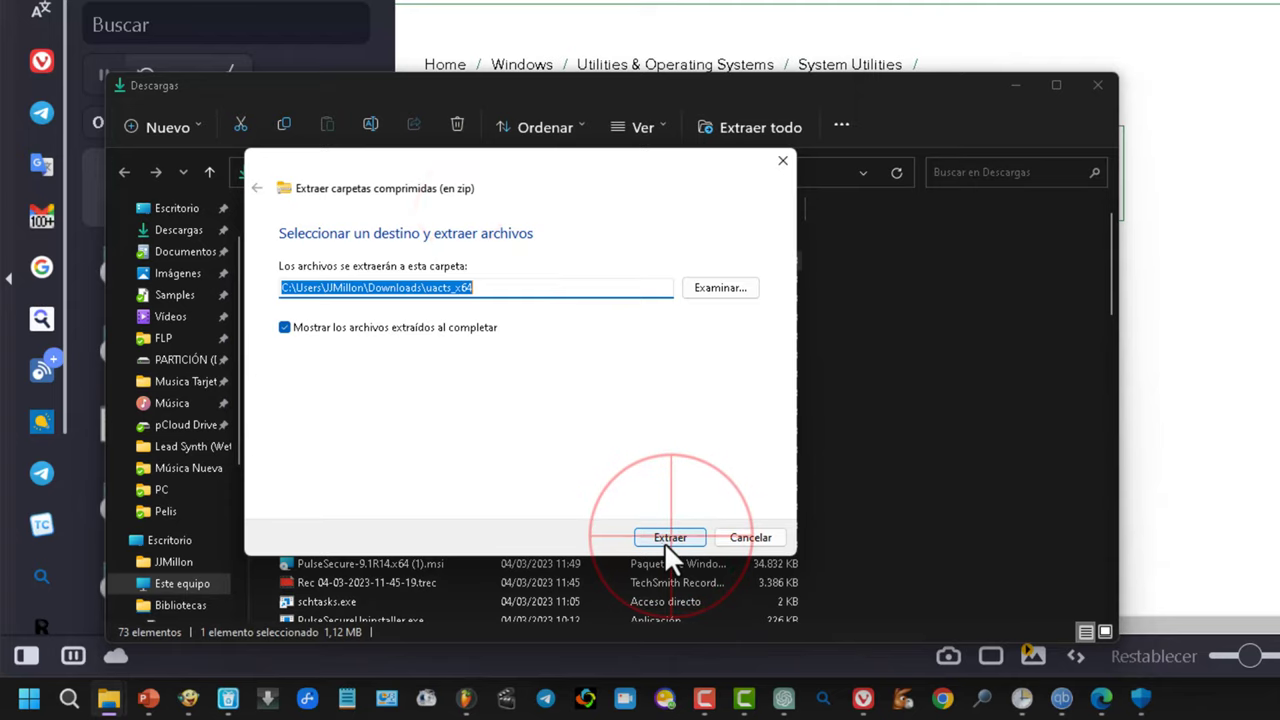
{"action": "left_click", "coordinate": [668, 537]}
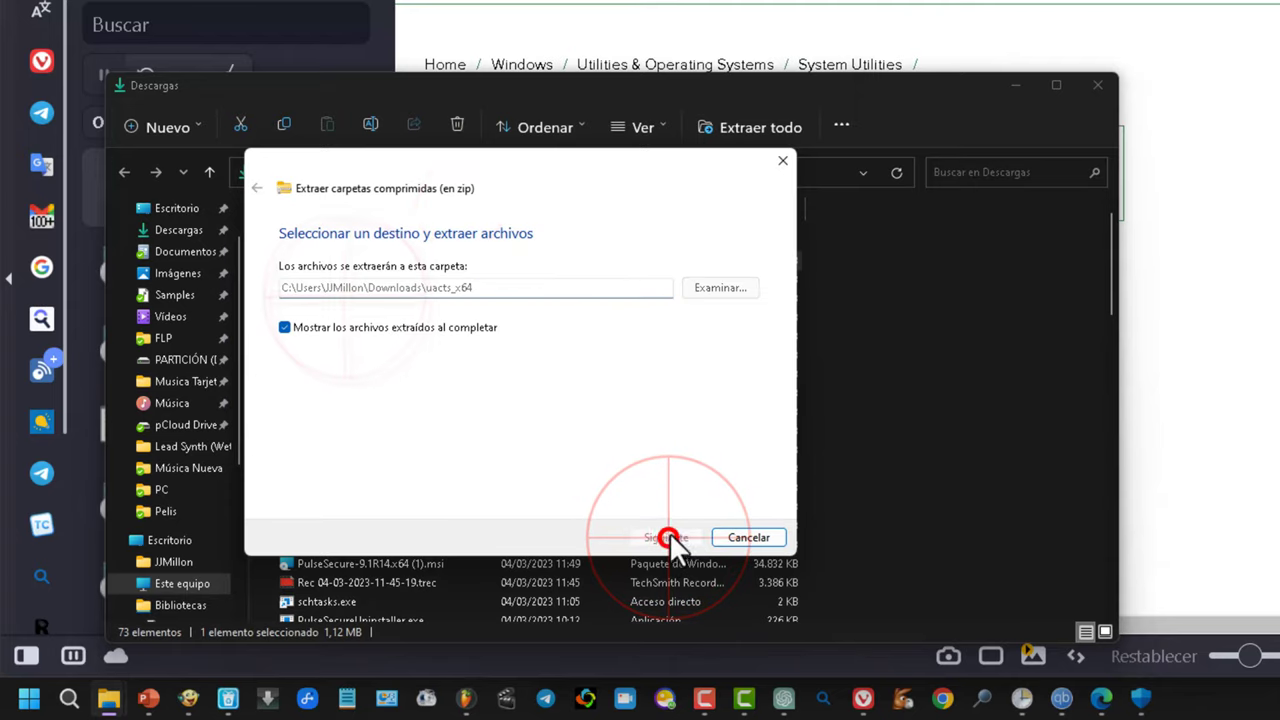
Run the extracted setup application and accept the UAC Trust Shortcut 1.0 license agreement to continue to the installation folder choice
{"action": "left_click", "coordinate": [362, 284]}
{"action": "double_click", "coordinate": [359, 283]}
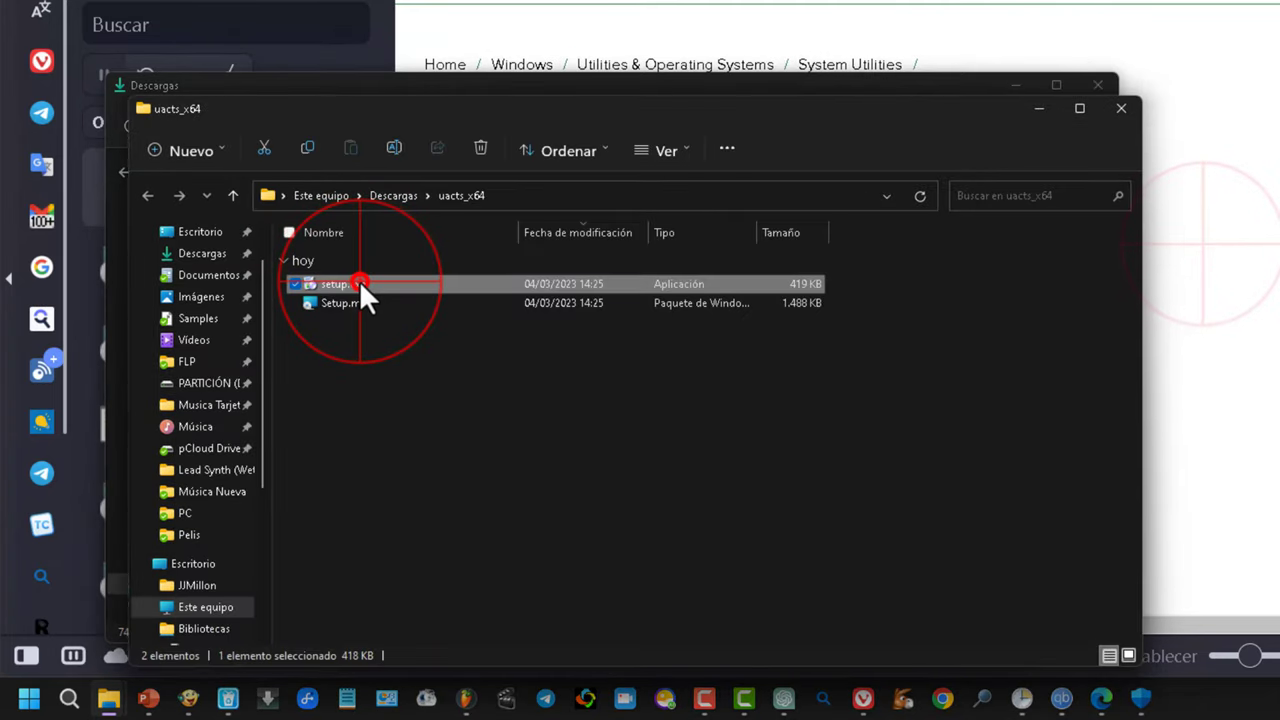
{"action": "left_click", "coordinate": [1221, 243]}
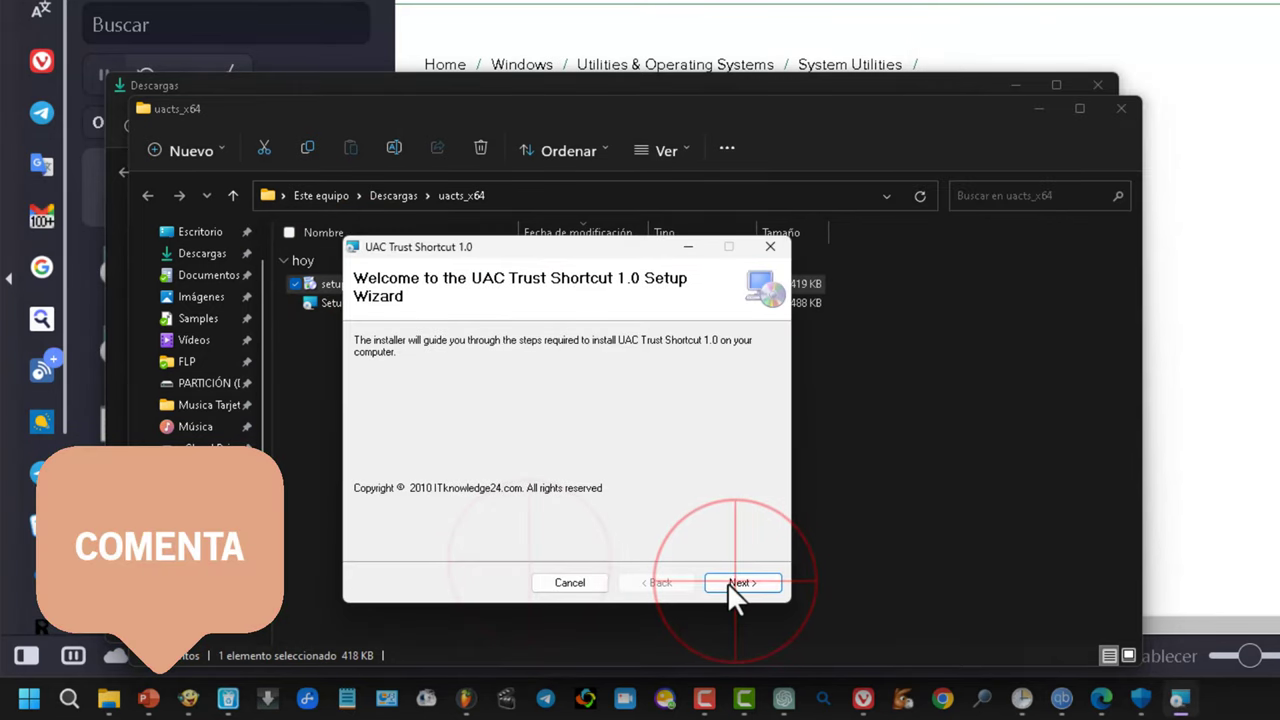
{"action": "left_click", "coordinate": [735, 583]}
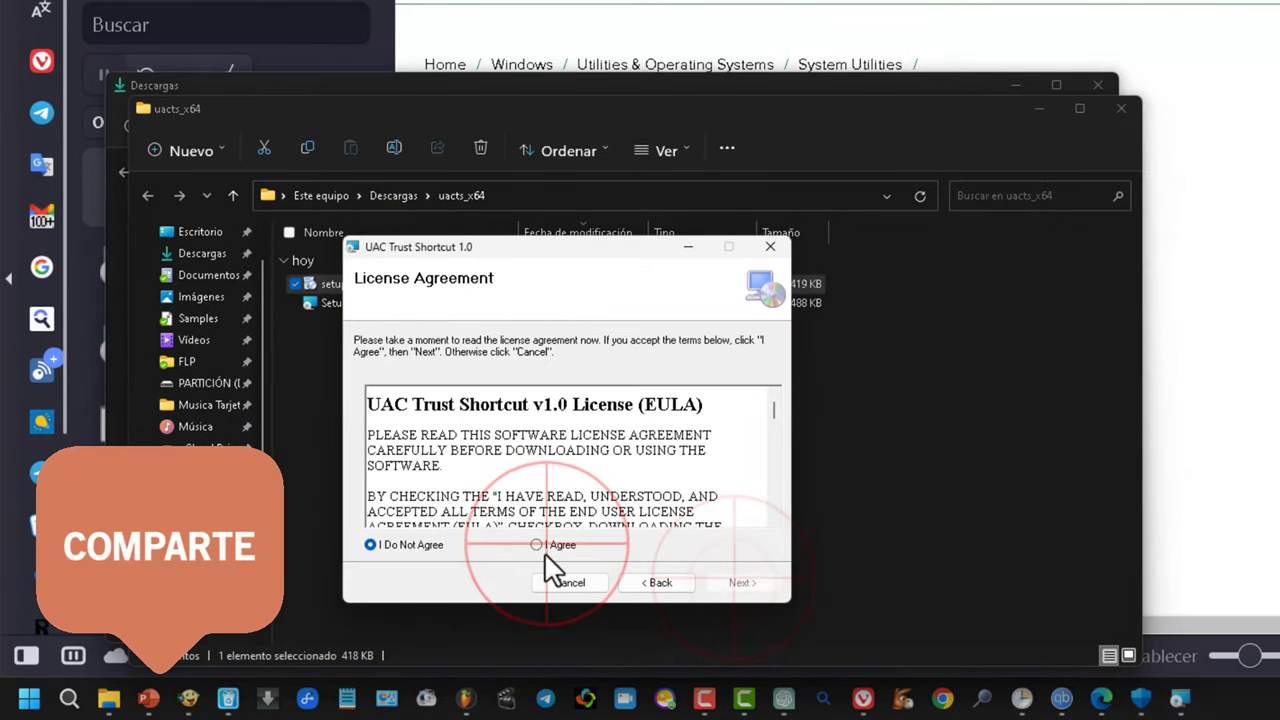
{"action": "left_click", "coordinate": [548, 546]}
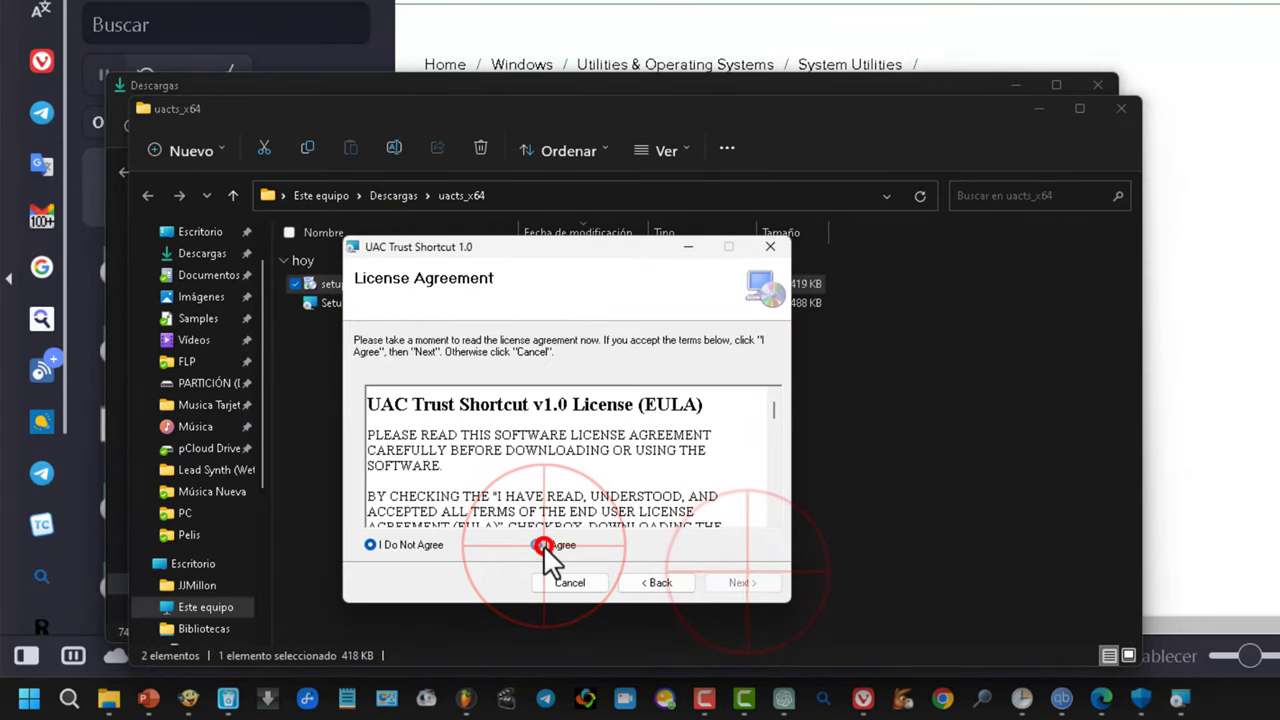
{"action": "left_click", "coordinate": [748, 585]}
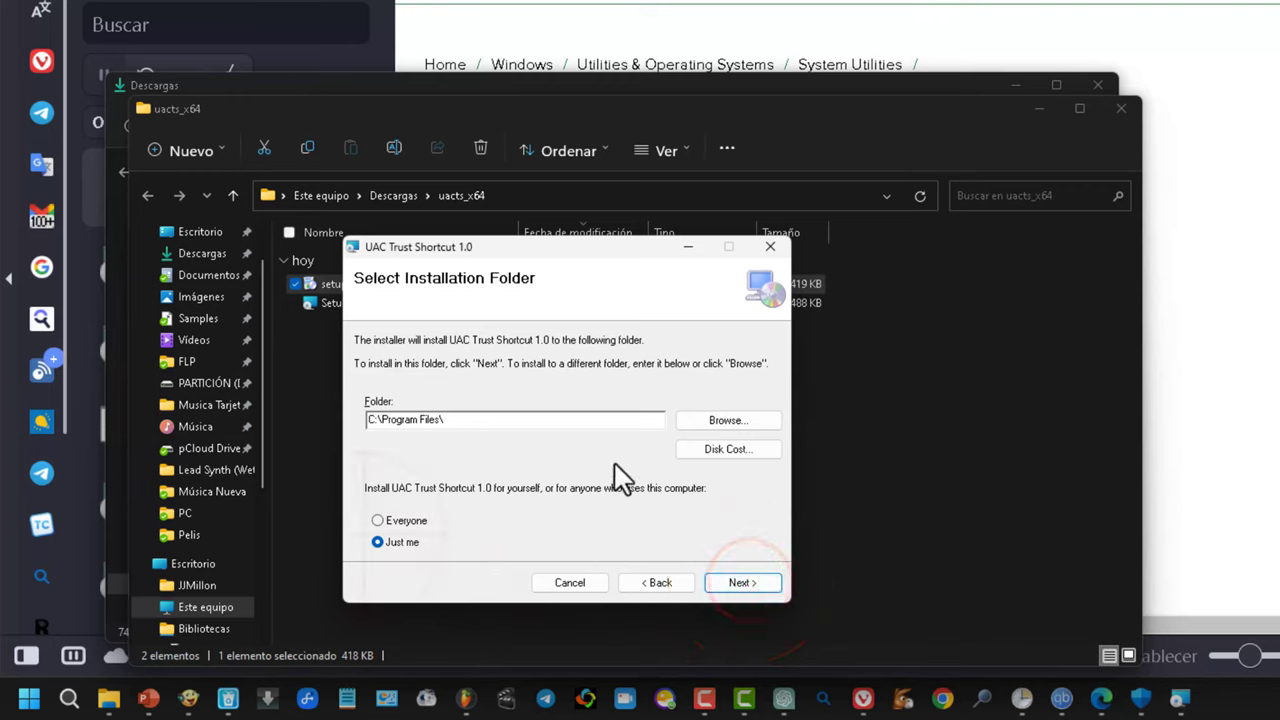
Install UAC Trust Shortcut 1.0 for everyone in C:\Program Files\ and close the finished installer
{"action": "left_click", "coordinate": [378, 520]}
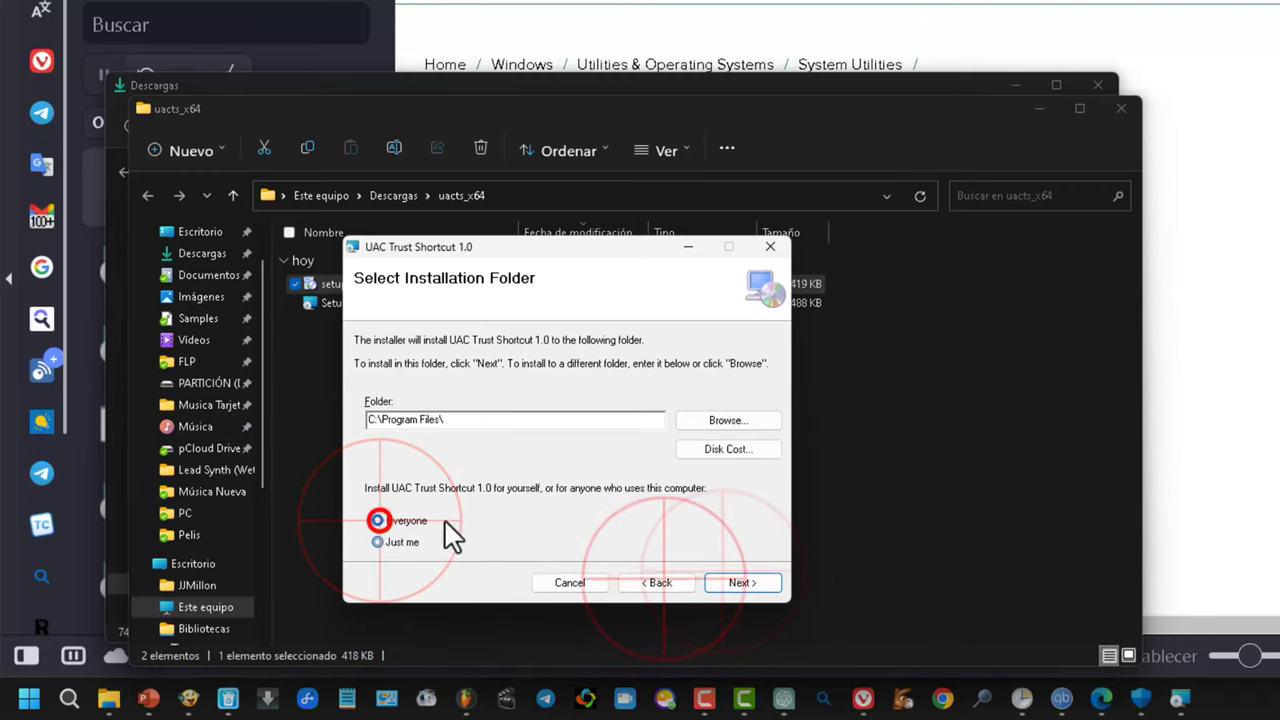
{"action": "left_click", "coordinate": [661, 584]}
{"action": "left_click", "coordinate": [742, 582]}
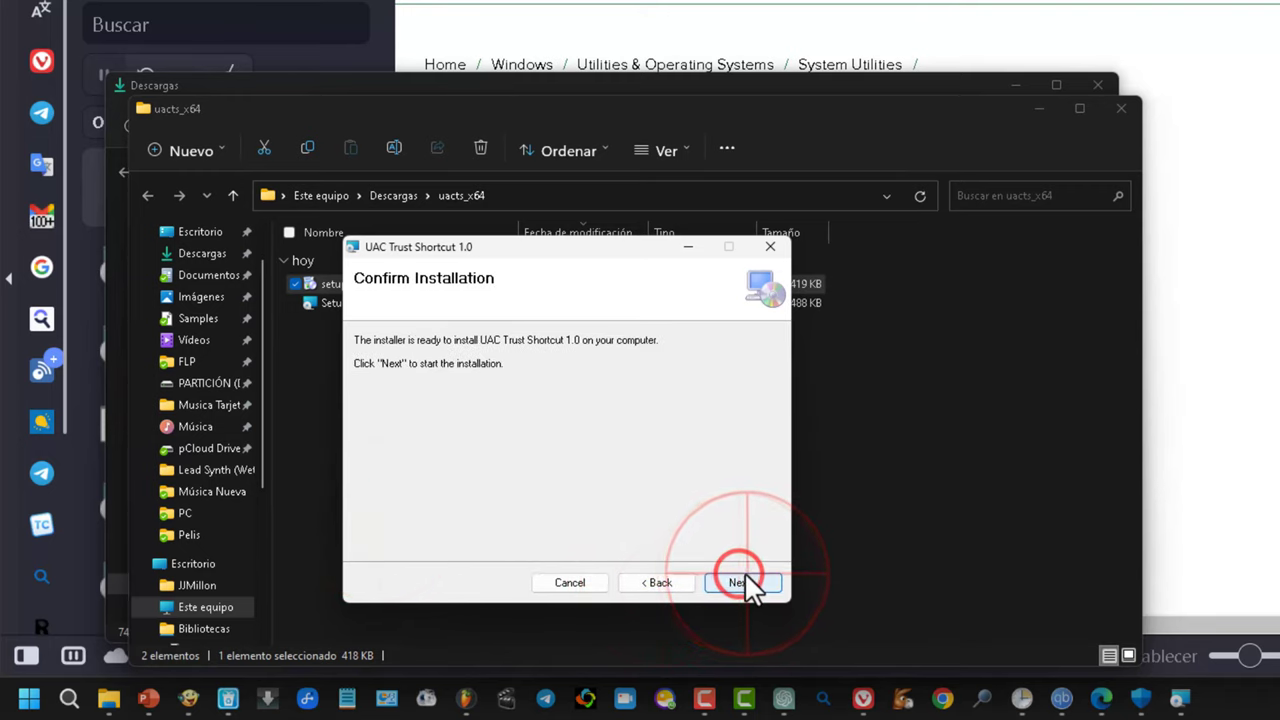
{"action": "left_click", "coordinate": [746, 581]}
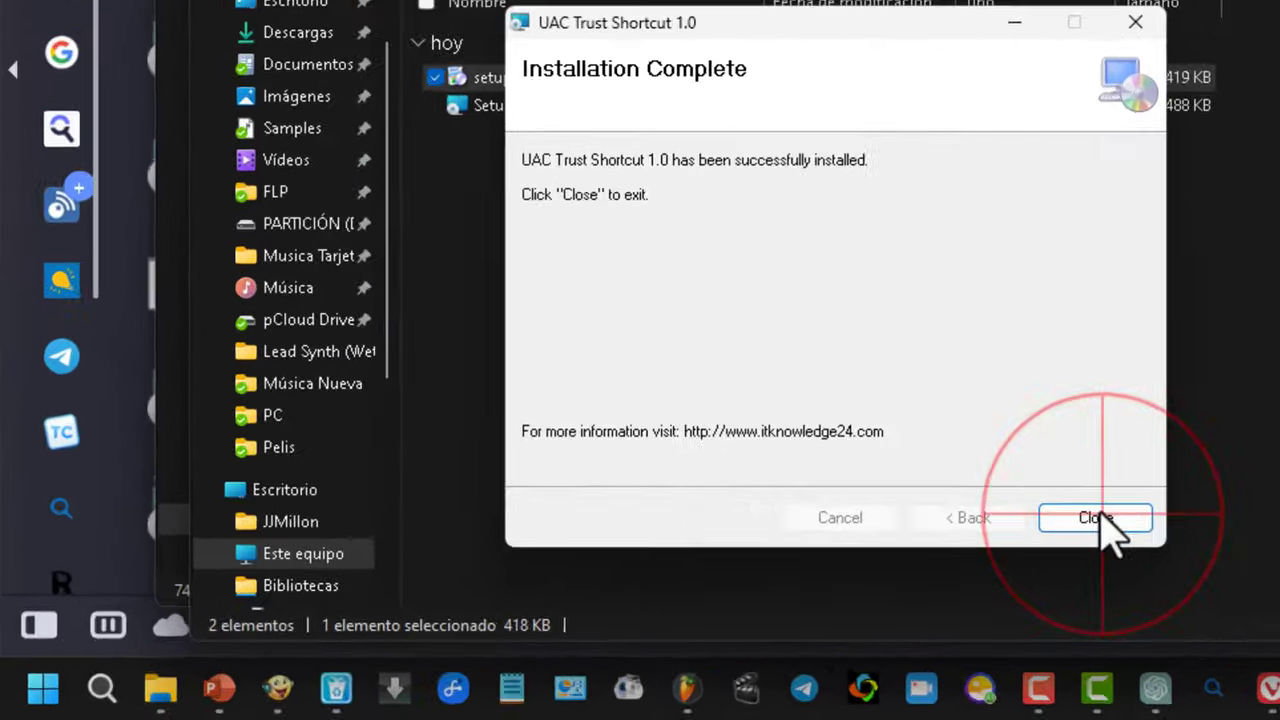
{"action": "left_click", "coordinate": [743, 582]}
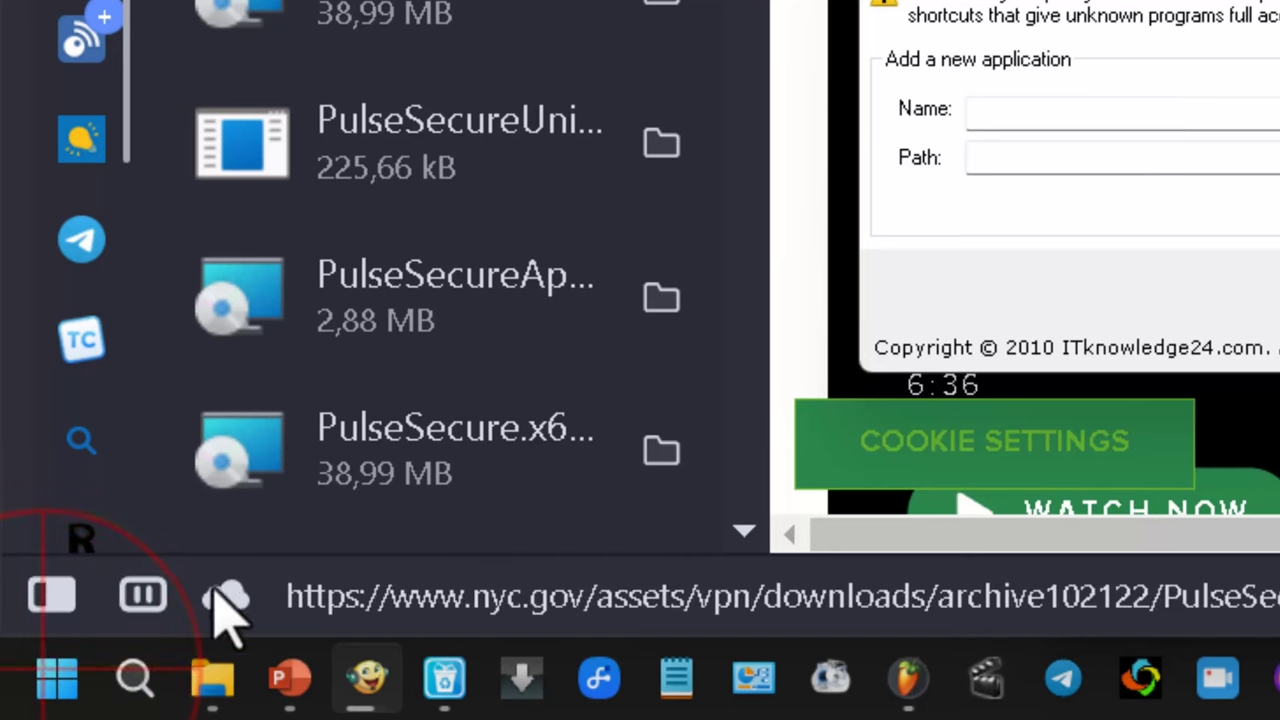
Launch UAC Trust Shortcut 1.0 and enter EveryThing as the name of the new application
{"action": "left_click", "coordinate": [46, 685]}
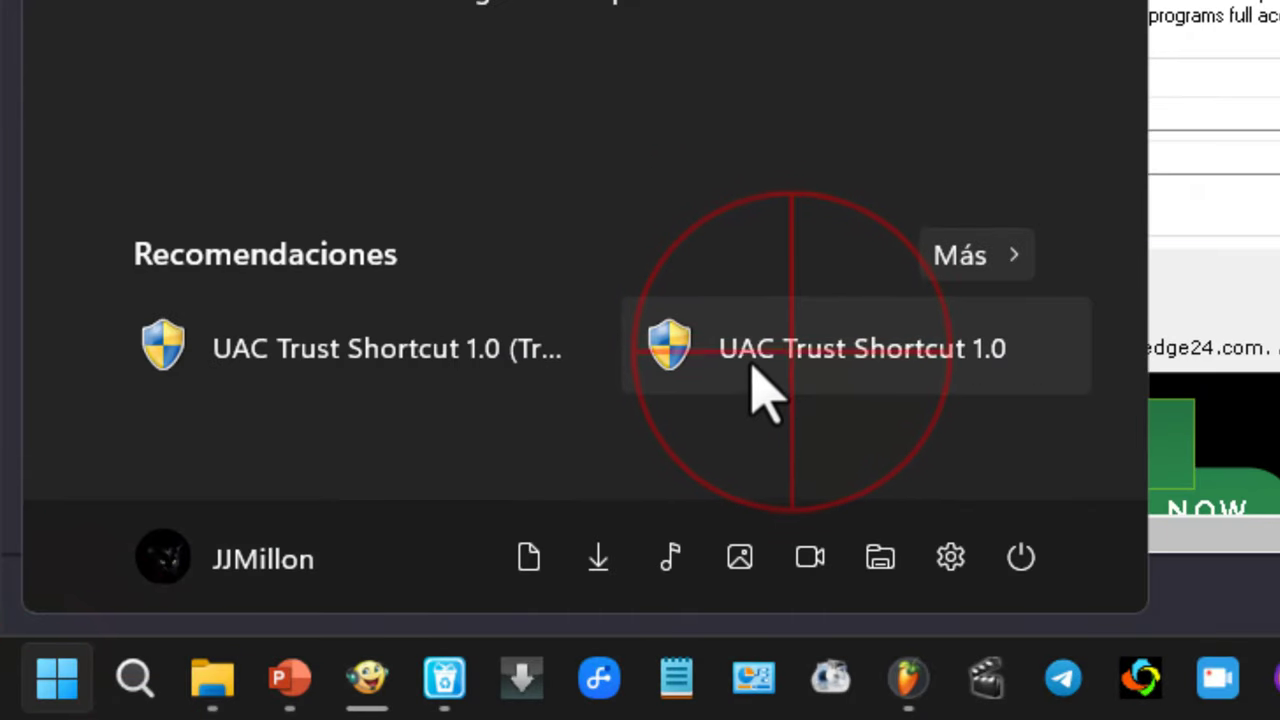
{"action": "left_click", "coordinate": [795, 358]}
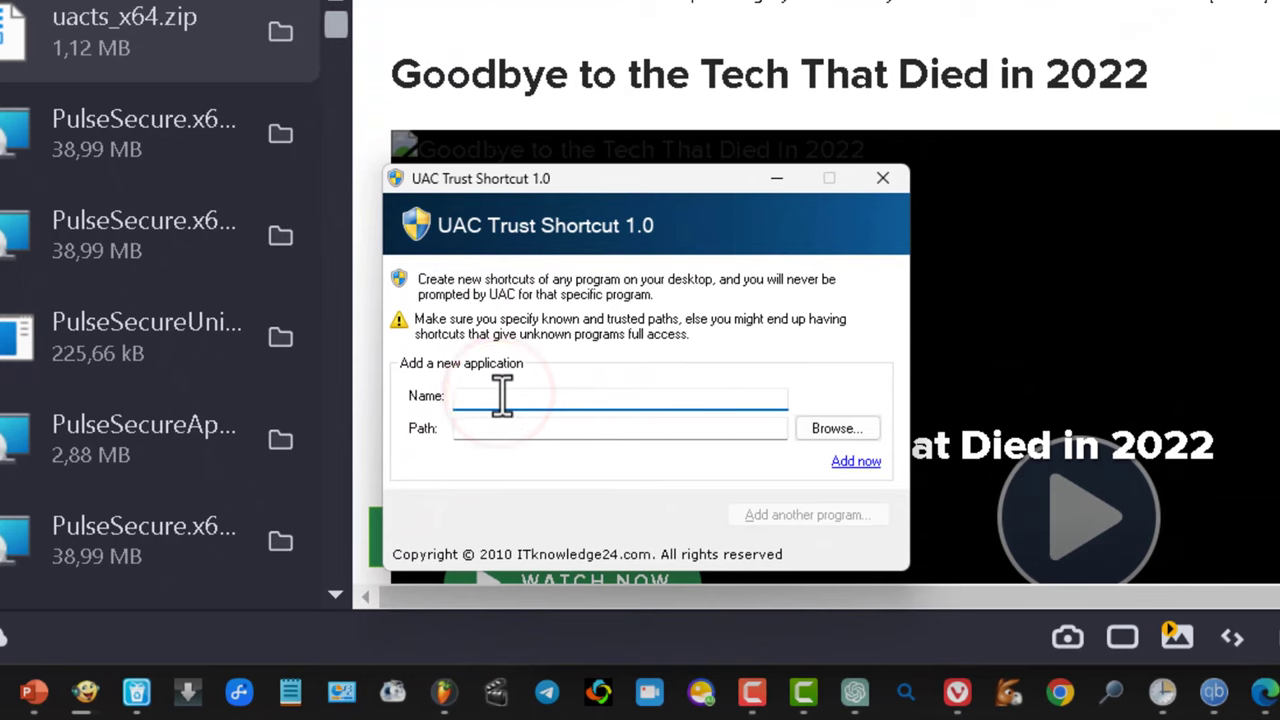
{"action": "type", "text": "EveryT"}
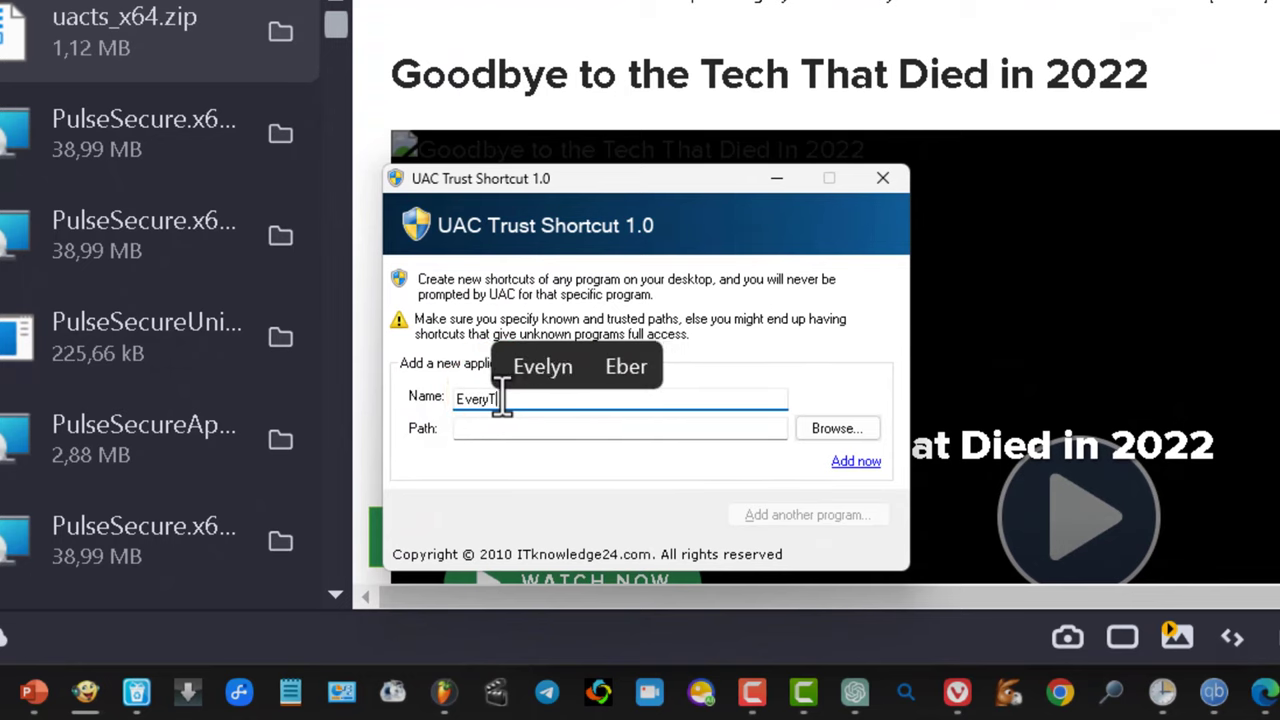
{"action": "type", "text": "hing"}
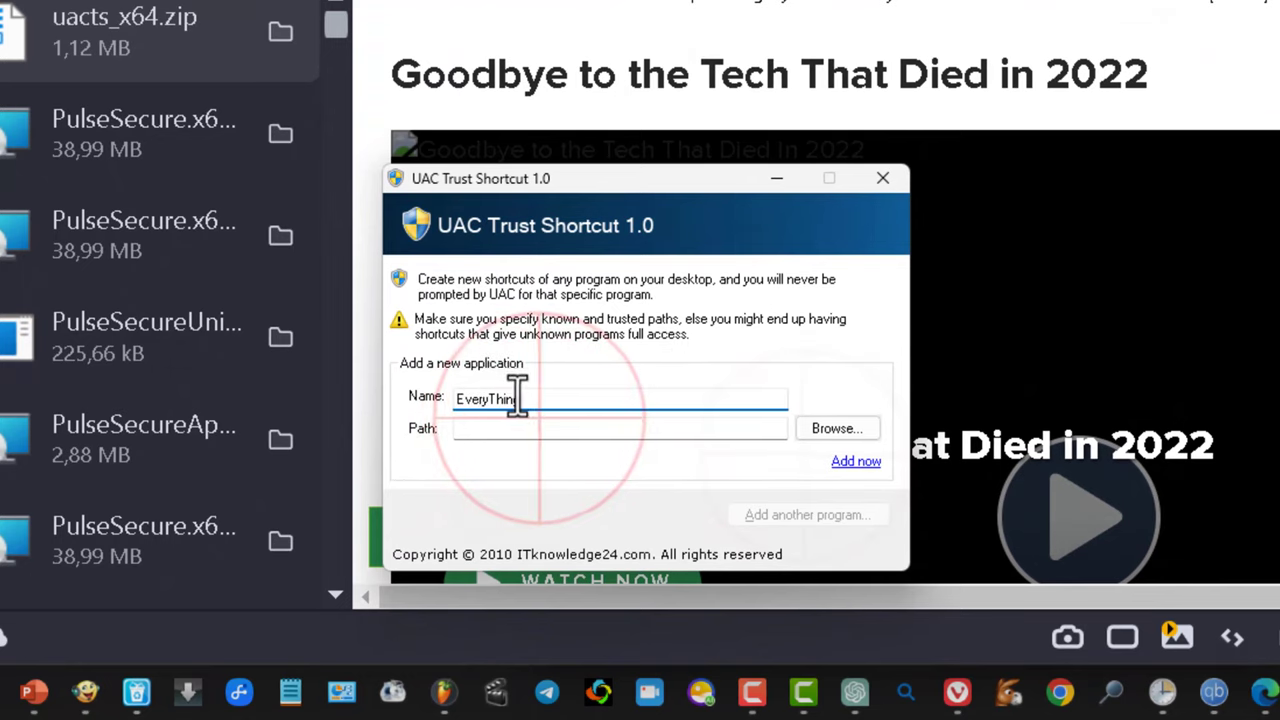
Set the application's path to Everything.exe in C:\Program Files\Everything and add the trusted shortcut
{"action": "left_click", "coordinate": [543, 430]}
{"action": "left_click", "coordinate": [830, 431]}
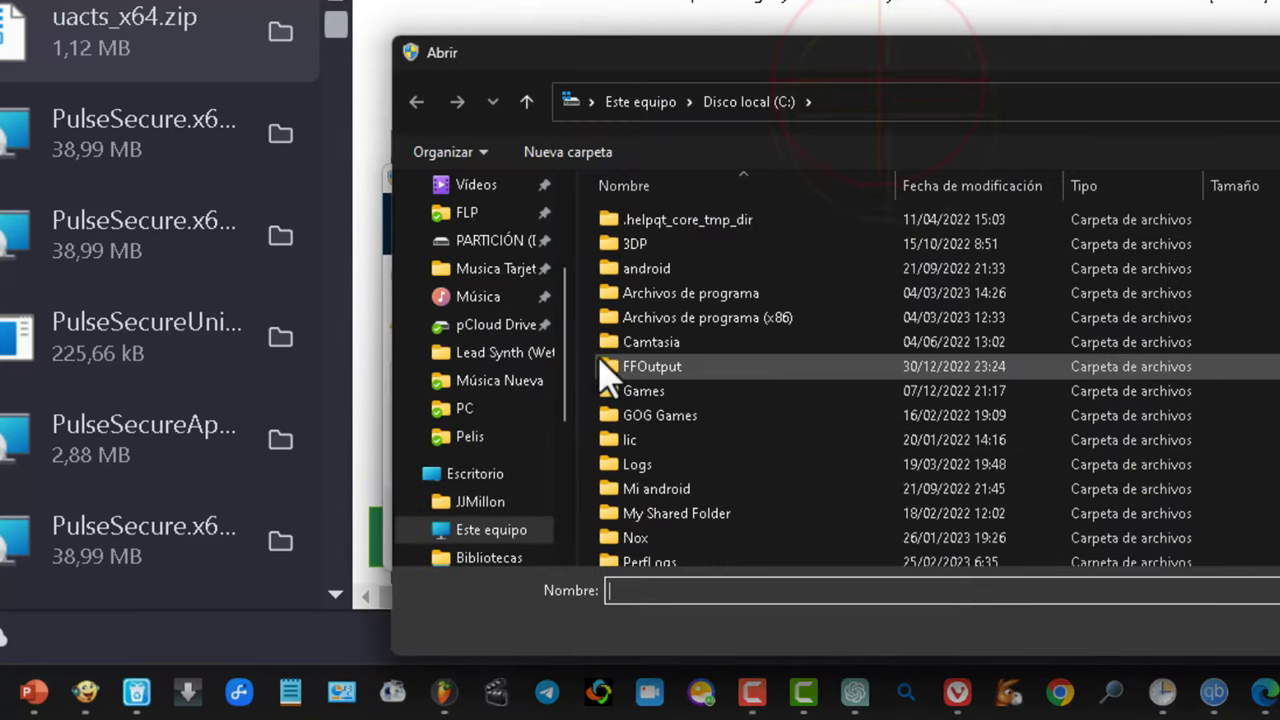
{"action": "left_click", "coordinate": [897, 90]}
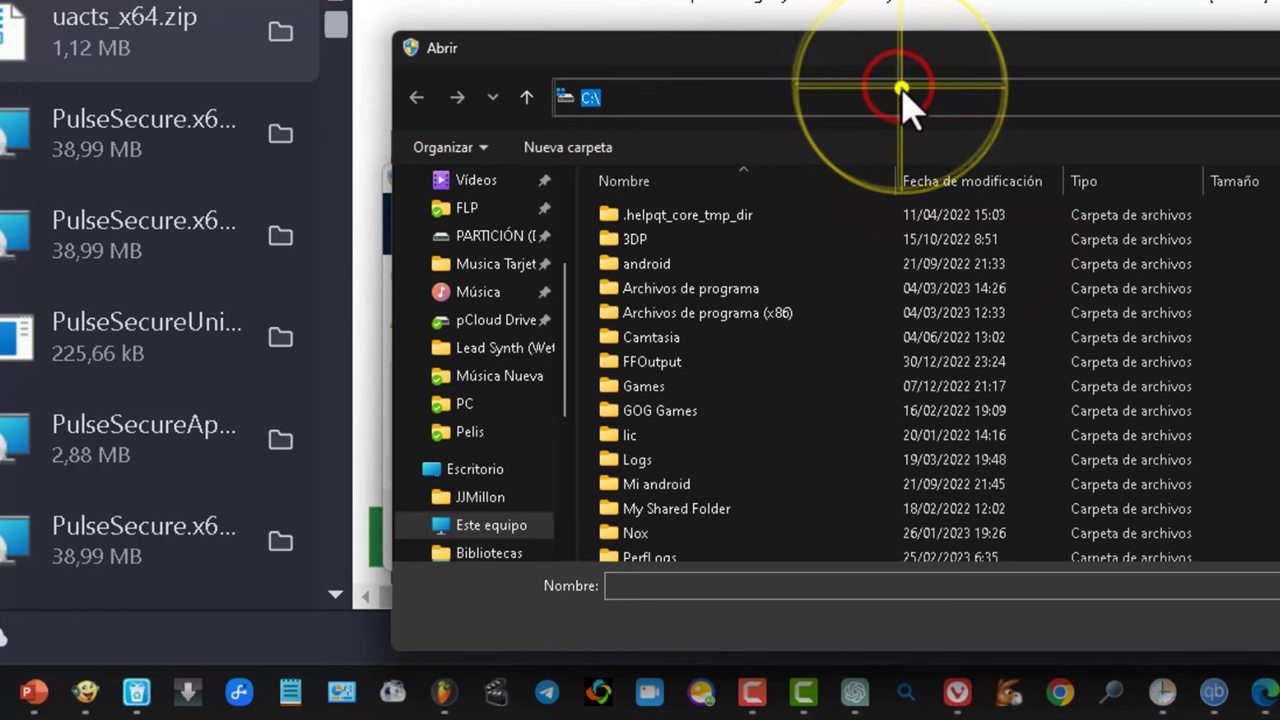
{"action": "right_click", "coordinate": [897, 93]}
{"action": "left_click", "coordinate": [1005, 200]}
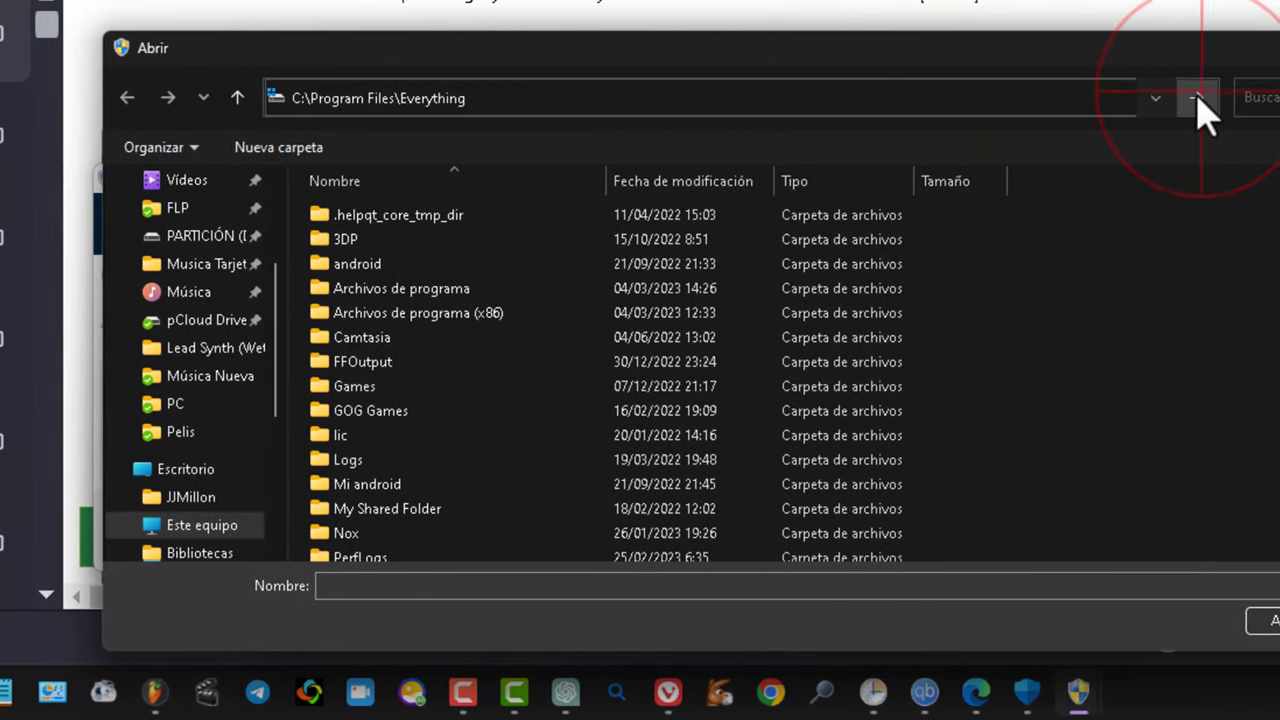
{"action": "left_click", "coordinate": [1198, 97]}
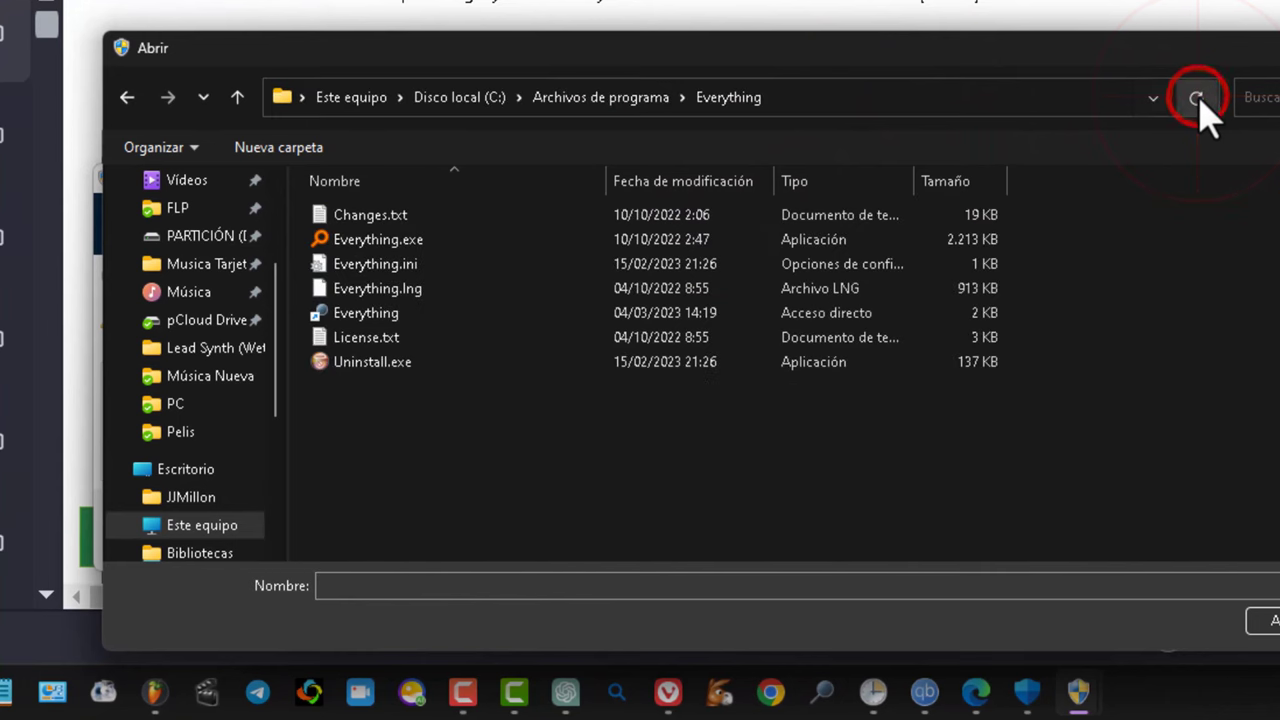
{"action": "left_click", "coordinate": [432, 252]}
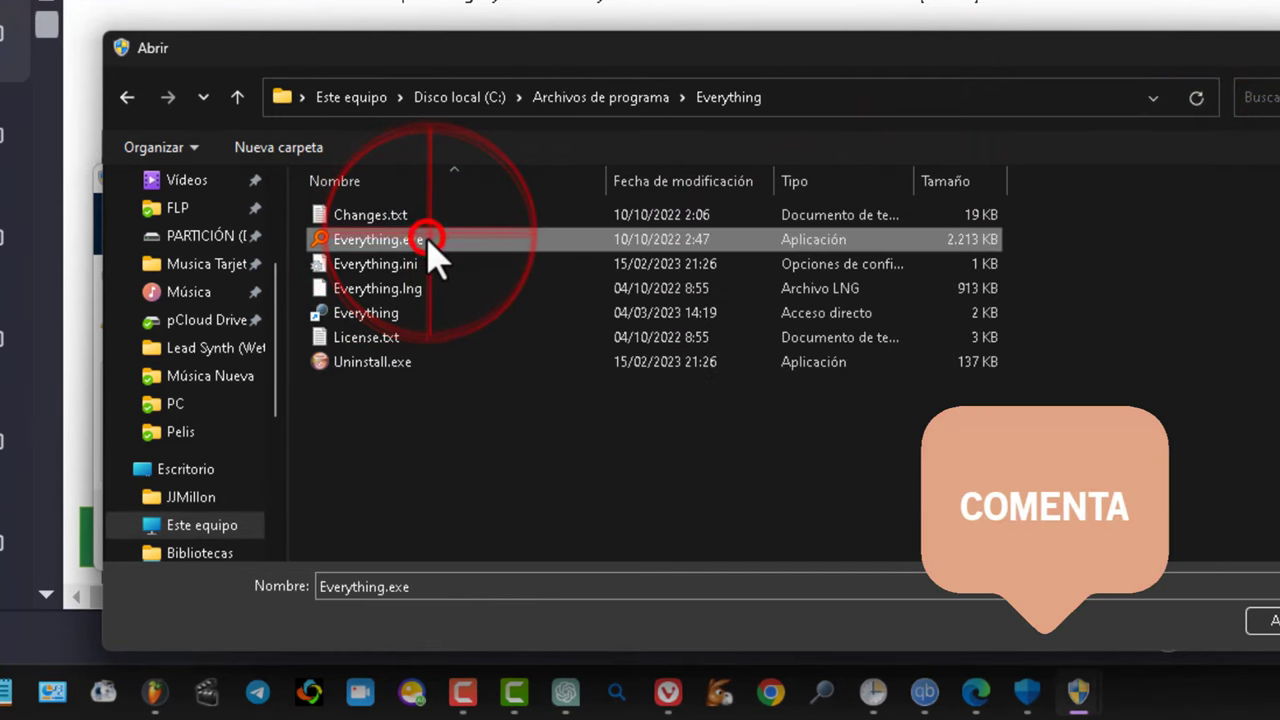
{"action": "double_click", "coordinate": [434, 252]}
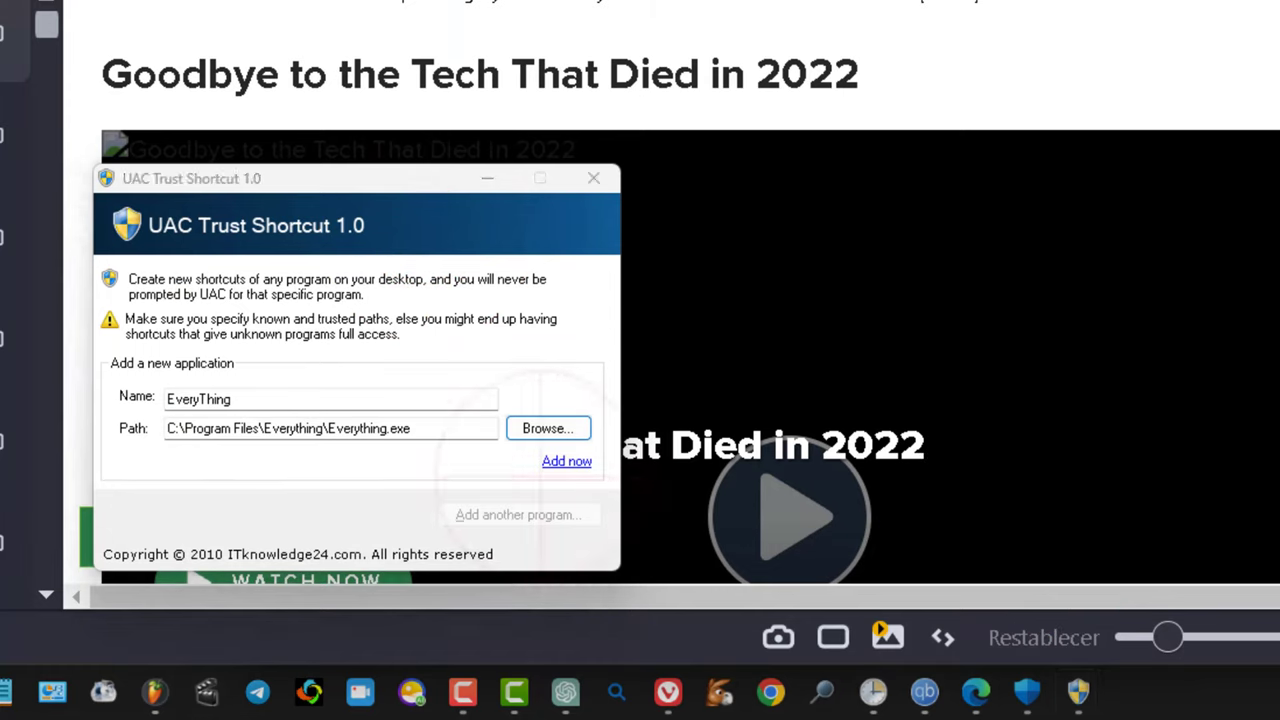
{"action": "left_click", "coordinate": [562, 462]}
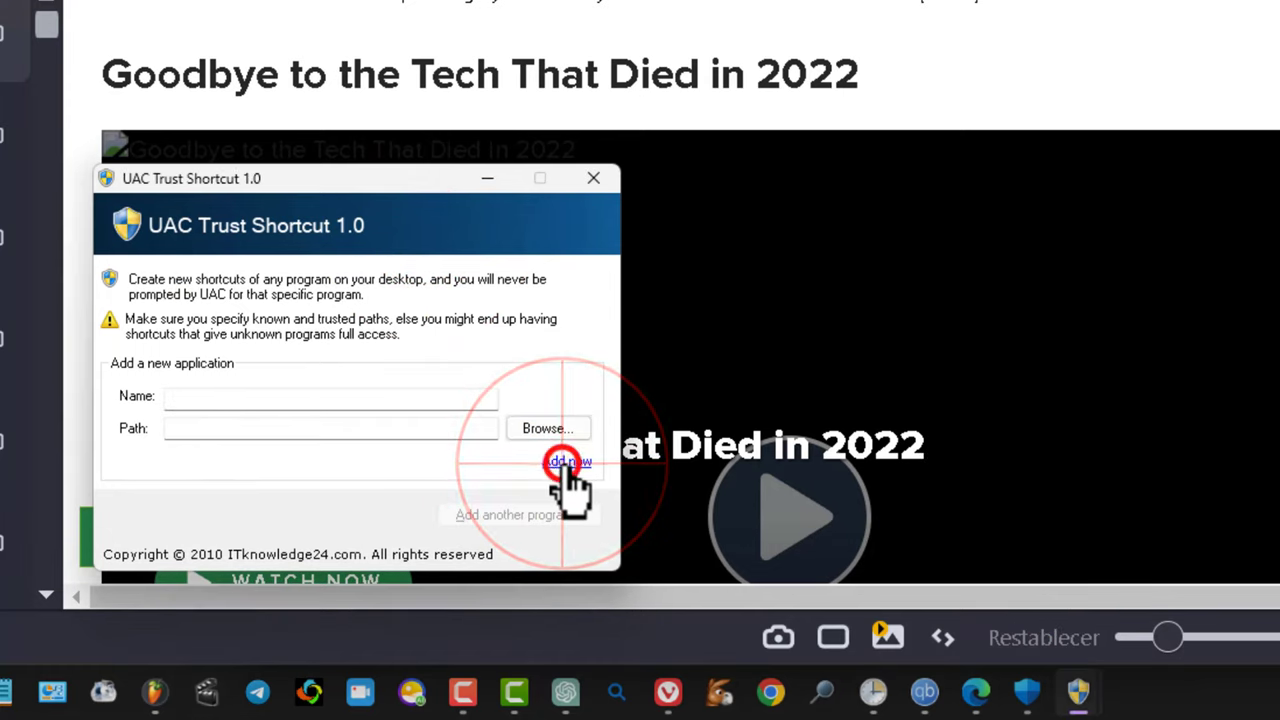
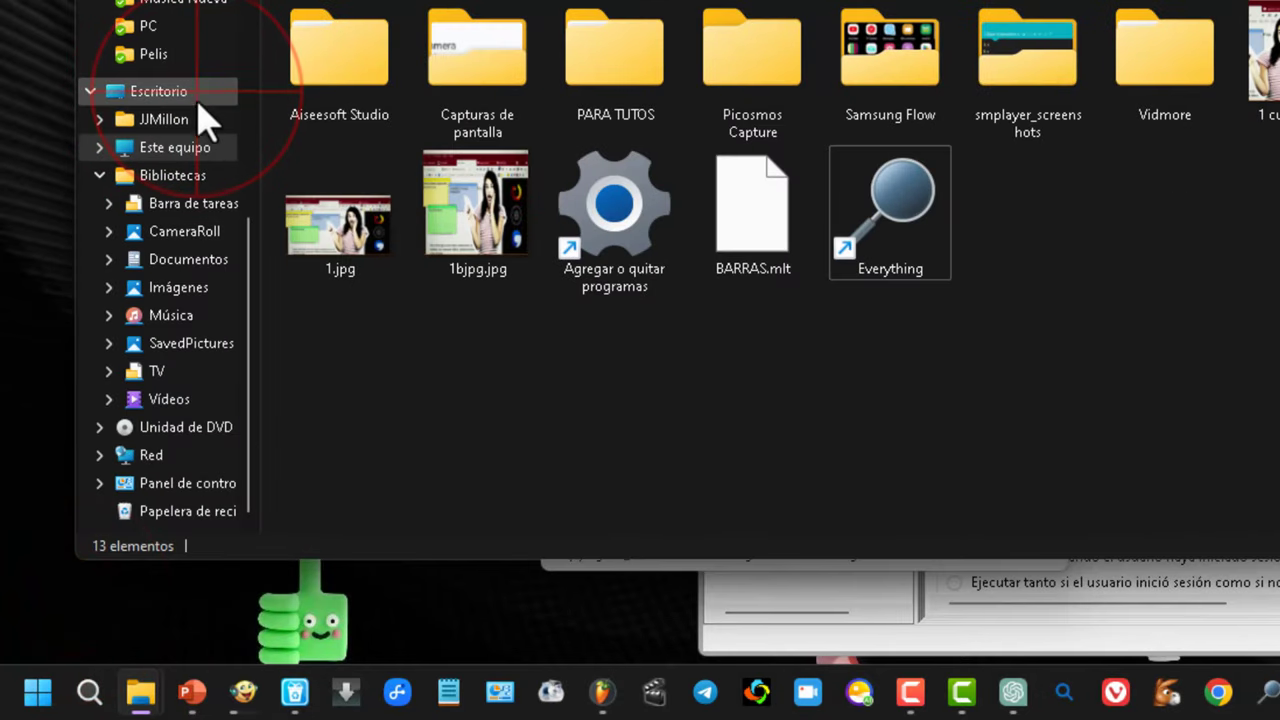
Check the desktop folder for the Everything shortcut, and close the UAC Trust Shortcut window
{"action": "left_click", "coordinate": [192, 98]}
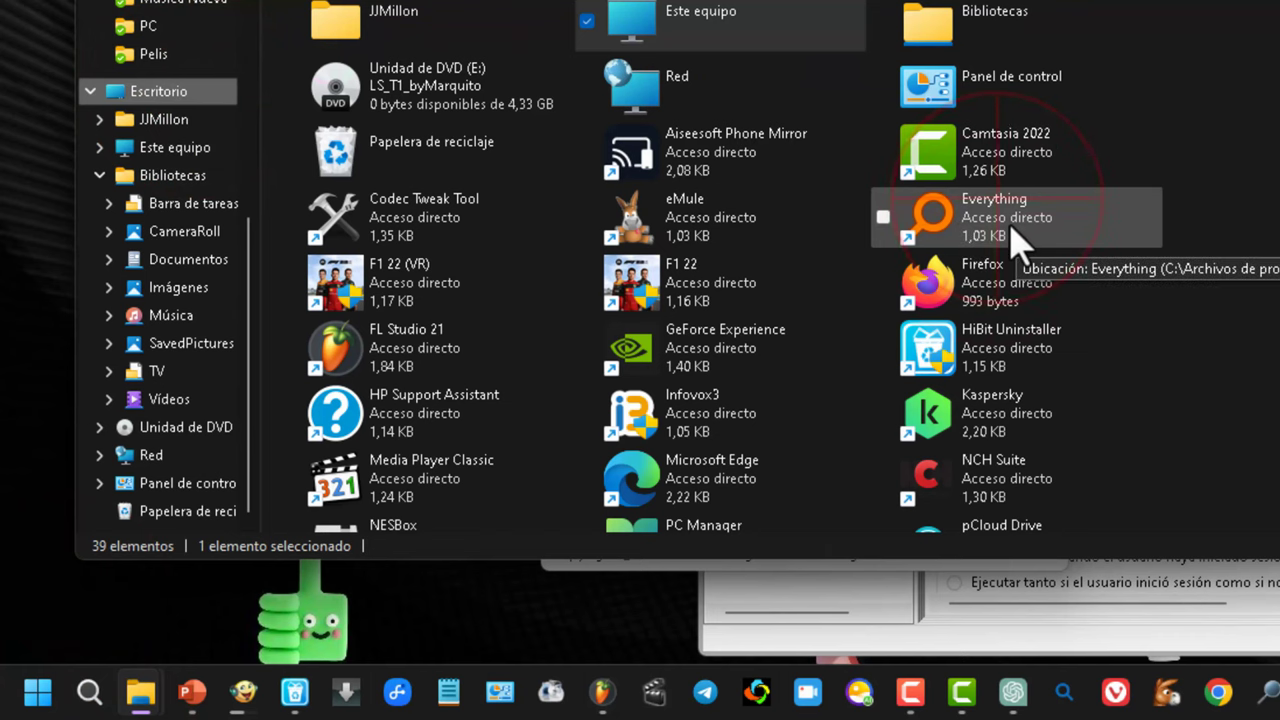
{"action": "left_click_drag", "start_coordinate": [1008, 232], "coordinate": [1050, 280]}
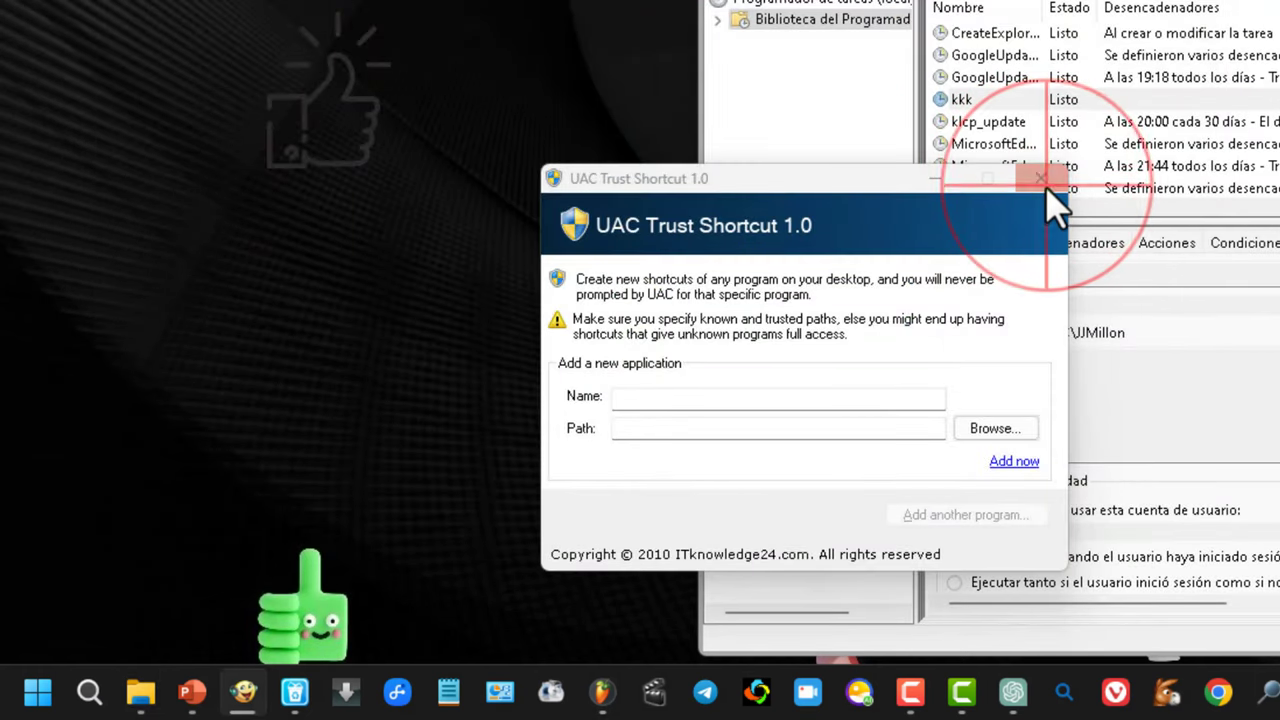
{"action": "left_click", "coordinate": [1045, 184]}
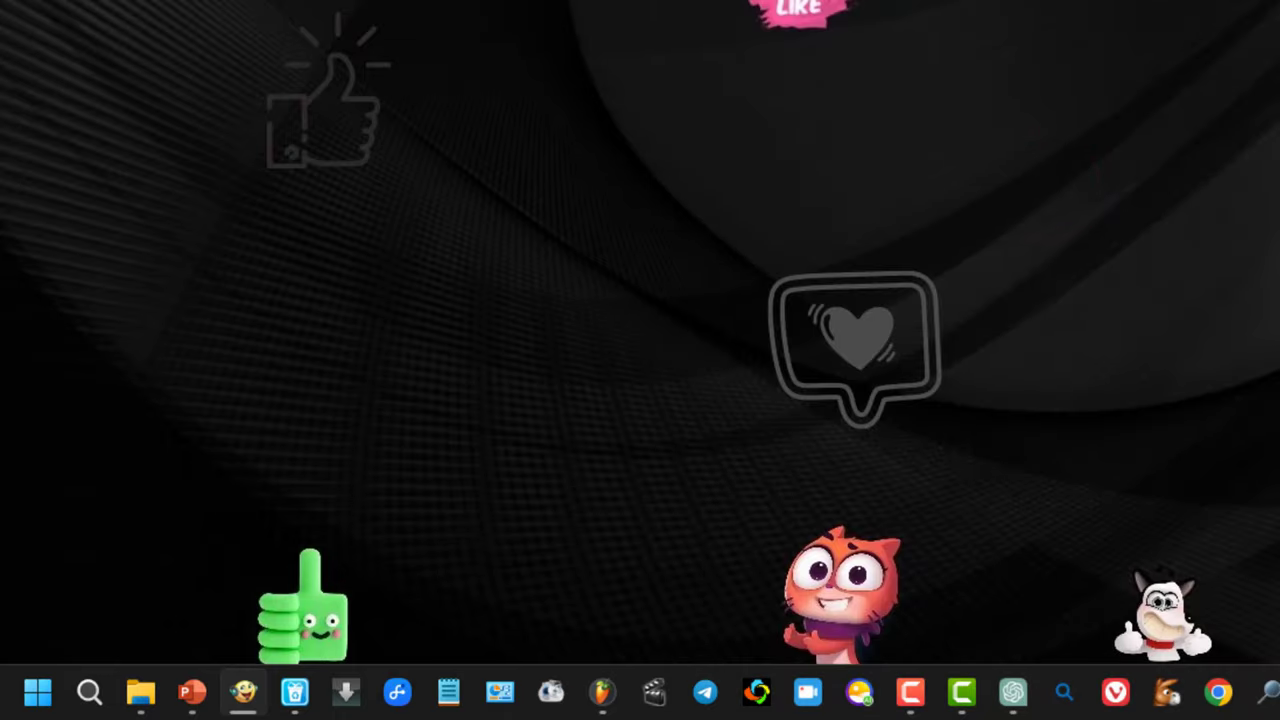